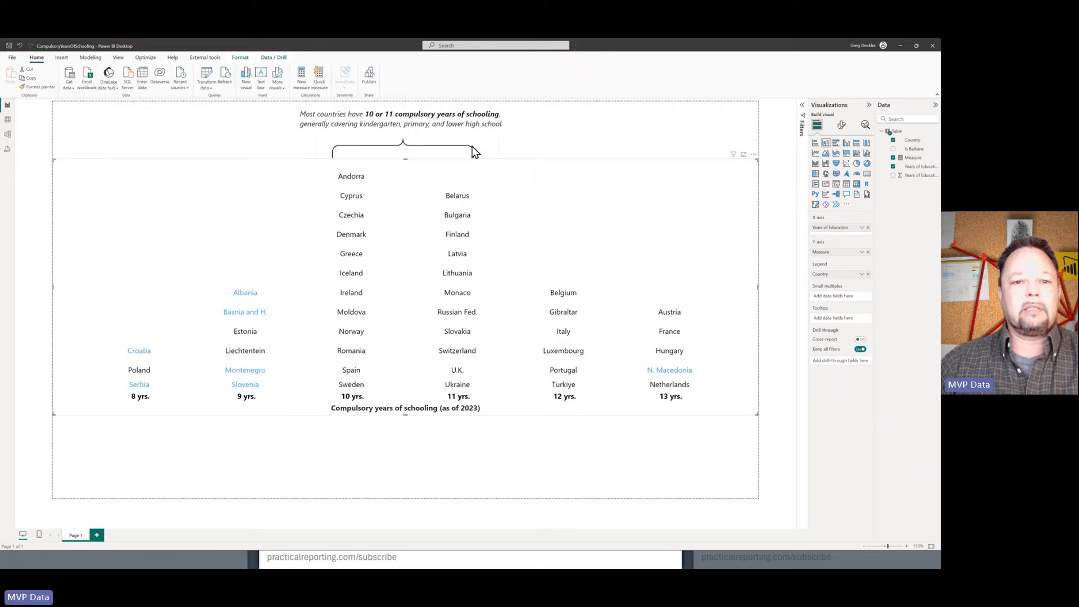
- Compare the Power BI report page with the "Makeover version" page of the reference document by switching between them
key("alt+Tab")
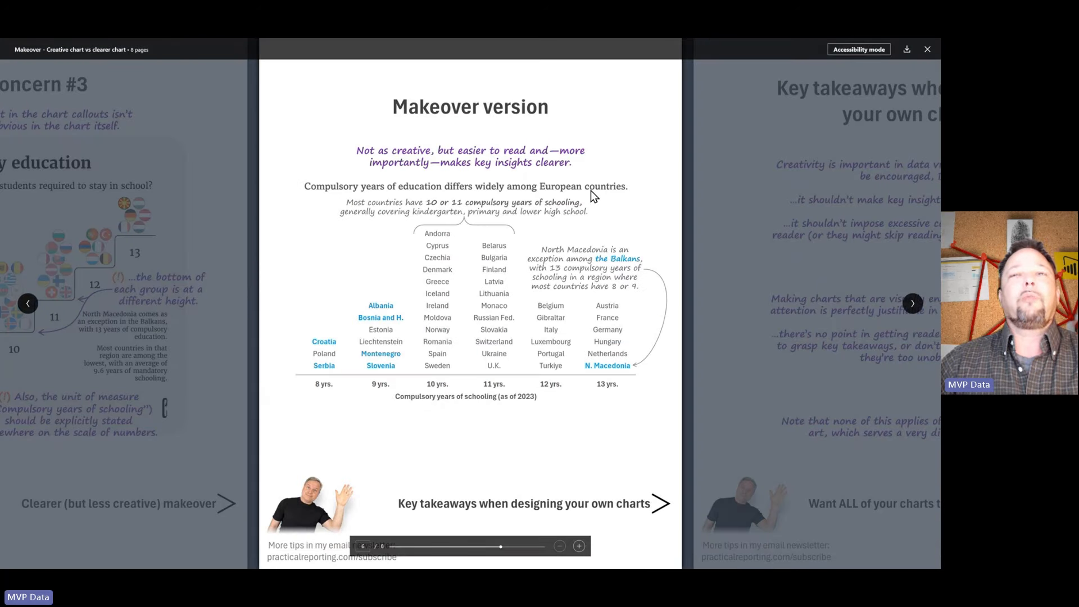
key("alt+Tab")
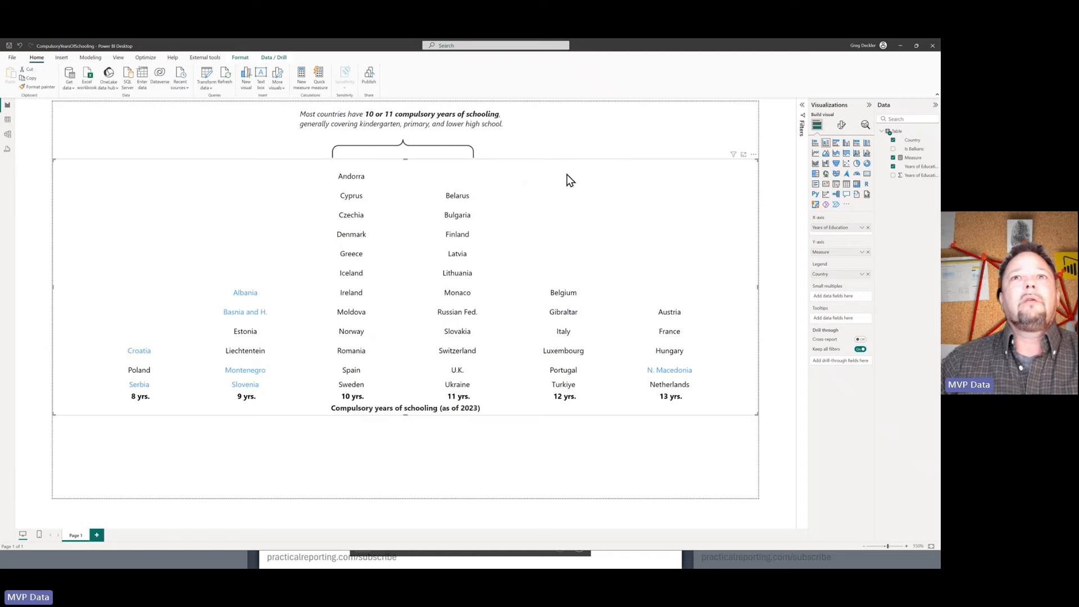
left_click(607, 129)
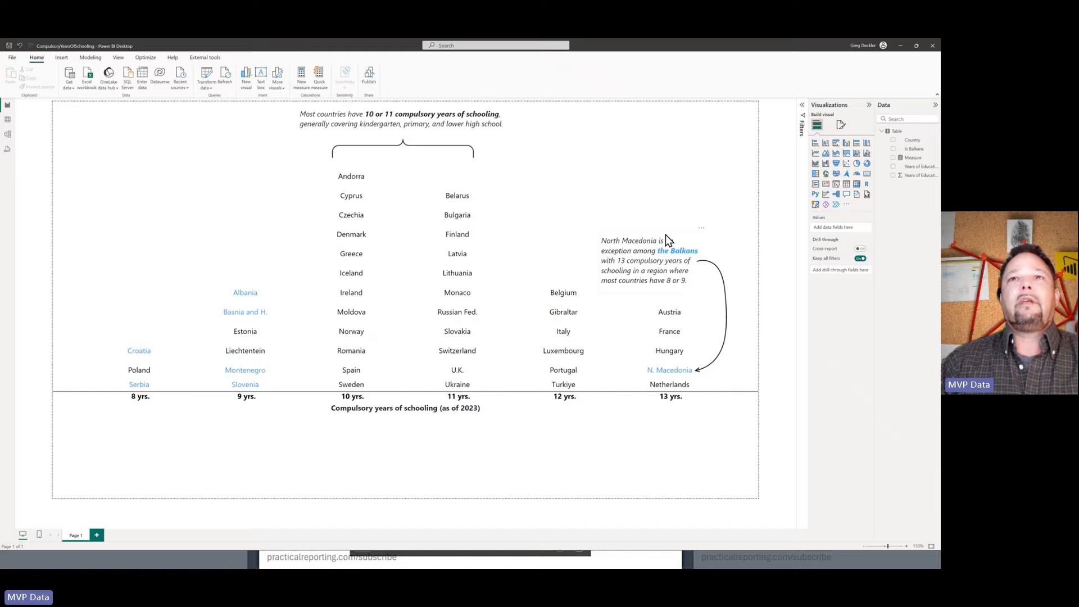
key("alt+Tab")
key("alt+Tab")
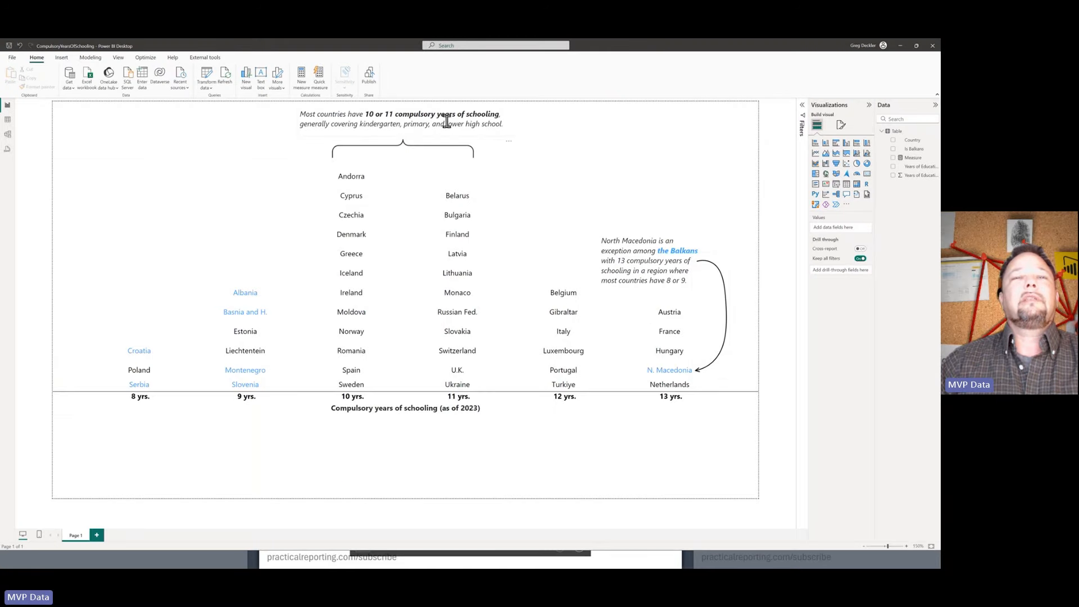
key("alt+Tab")
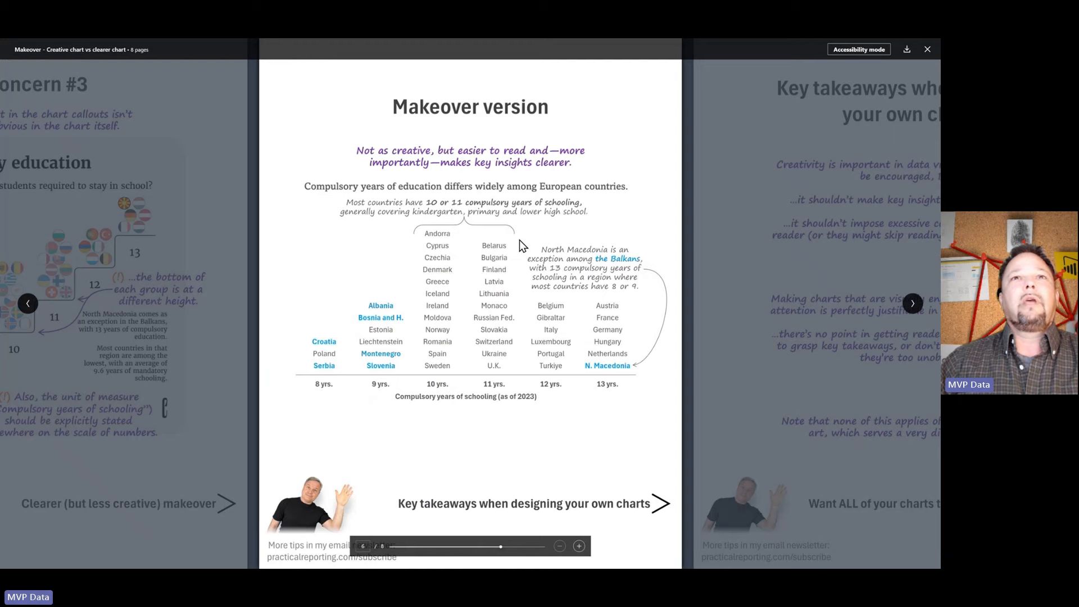
key("alt+Tab")
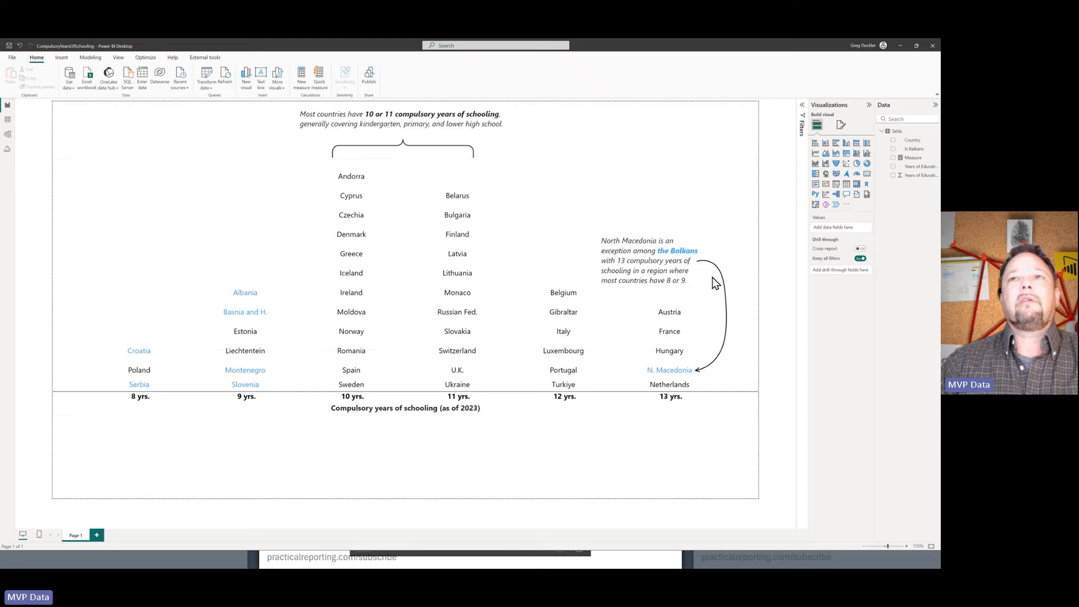
key("alt+Tab")
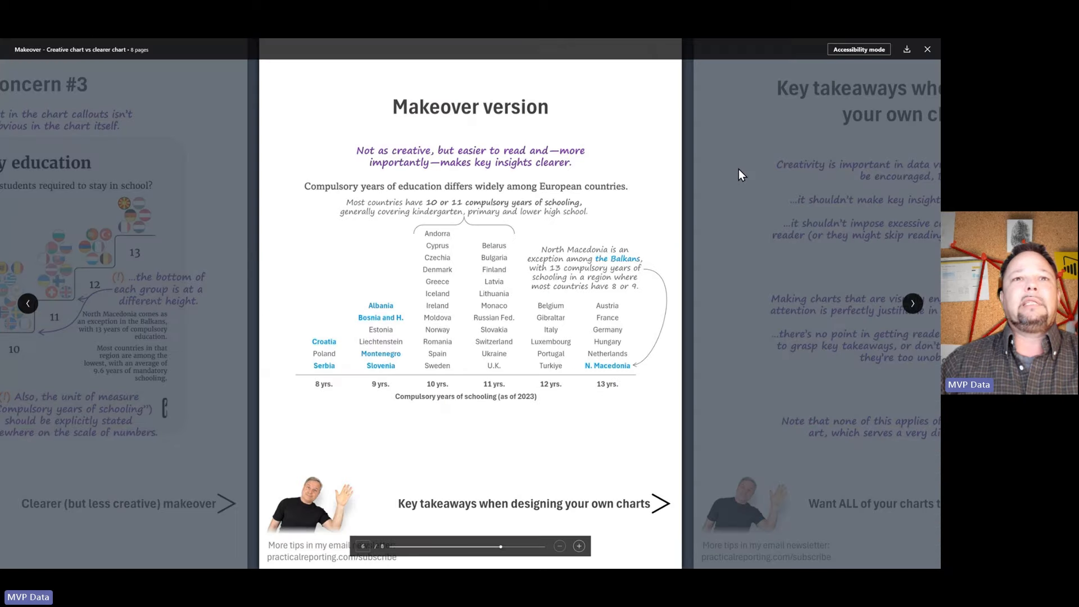
key("alt+Tab")
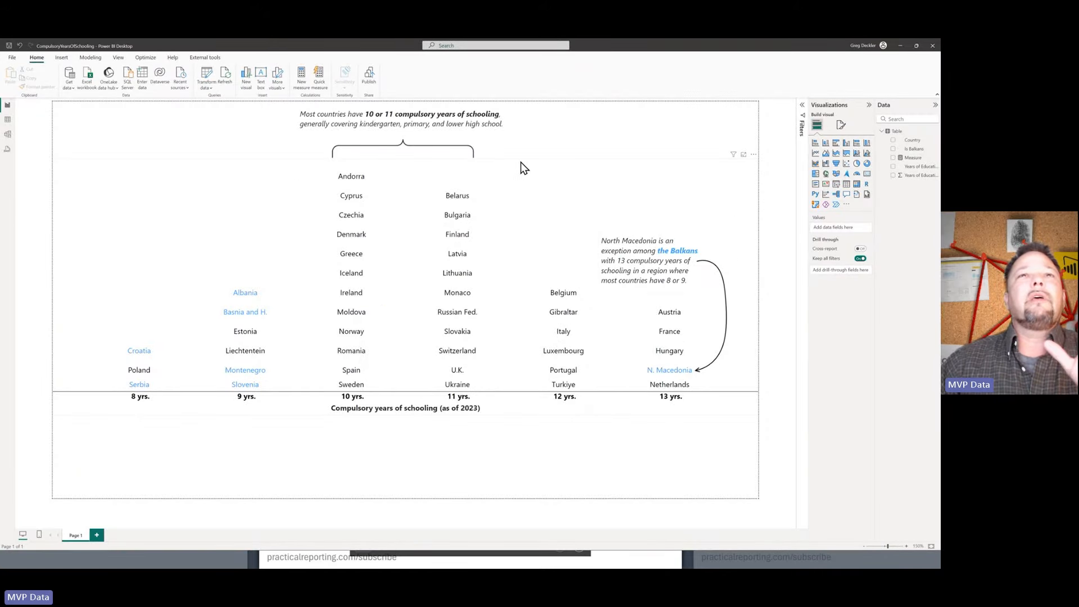
- Inspect the text box and brace image above the 10 and 11 yrs. columns, and check the available insertable shapes
left_click(513, 123)
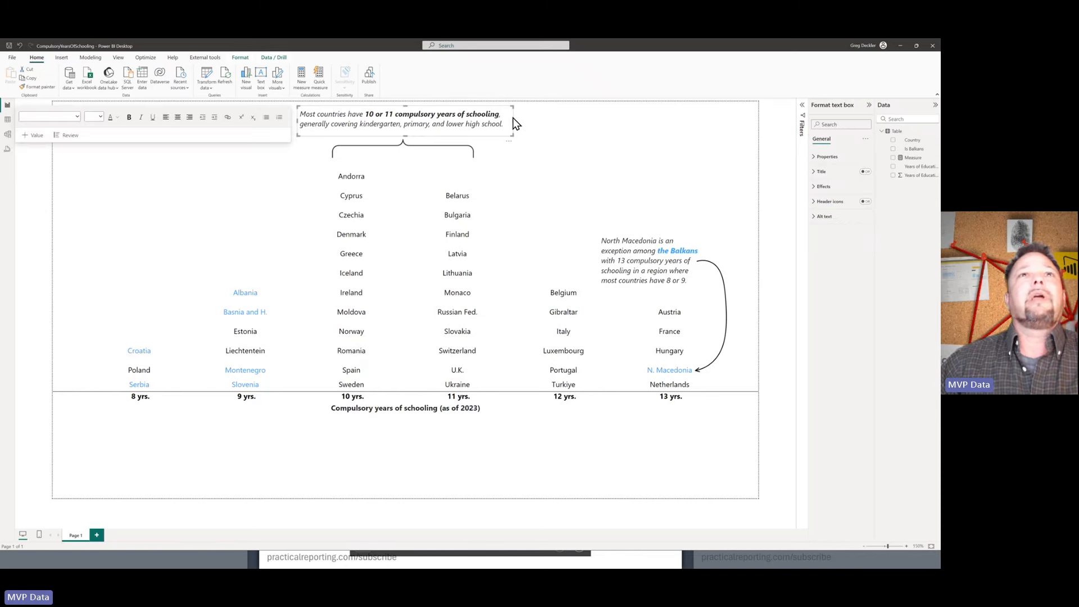
left_click(448, 146)
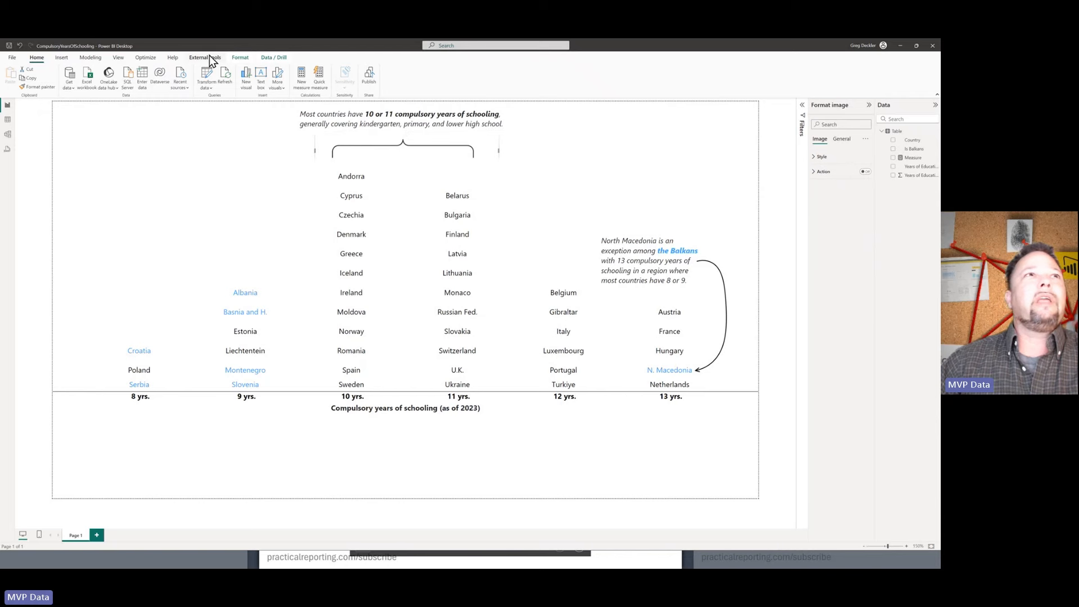
left_click(61, 57)
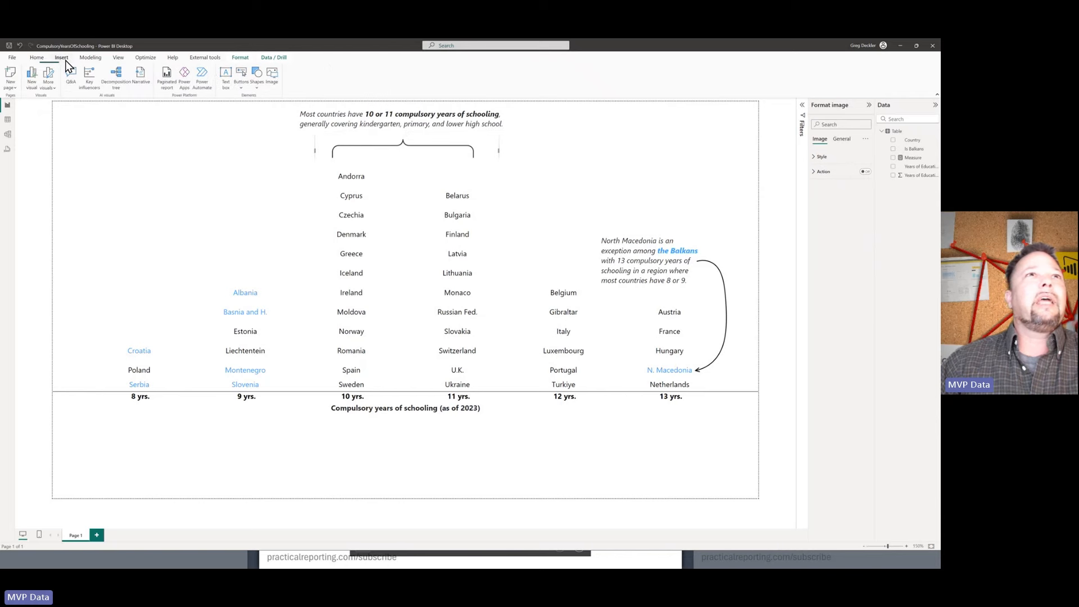
left_click(240, 89)
left_click(256, 86)
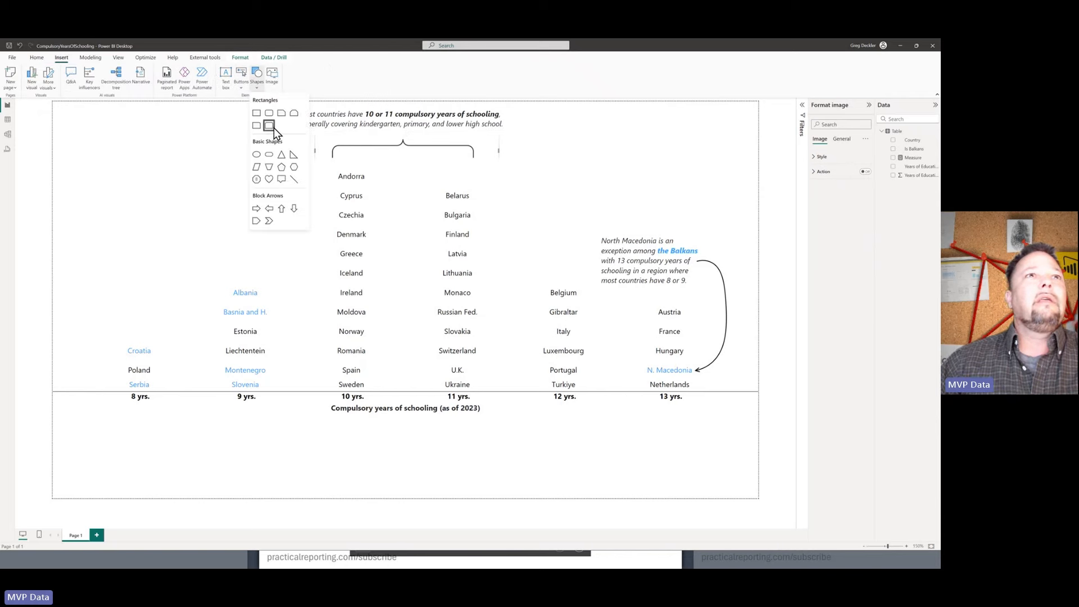
left_click(697, 106)
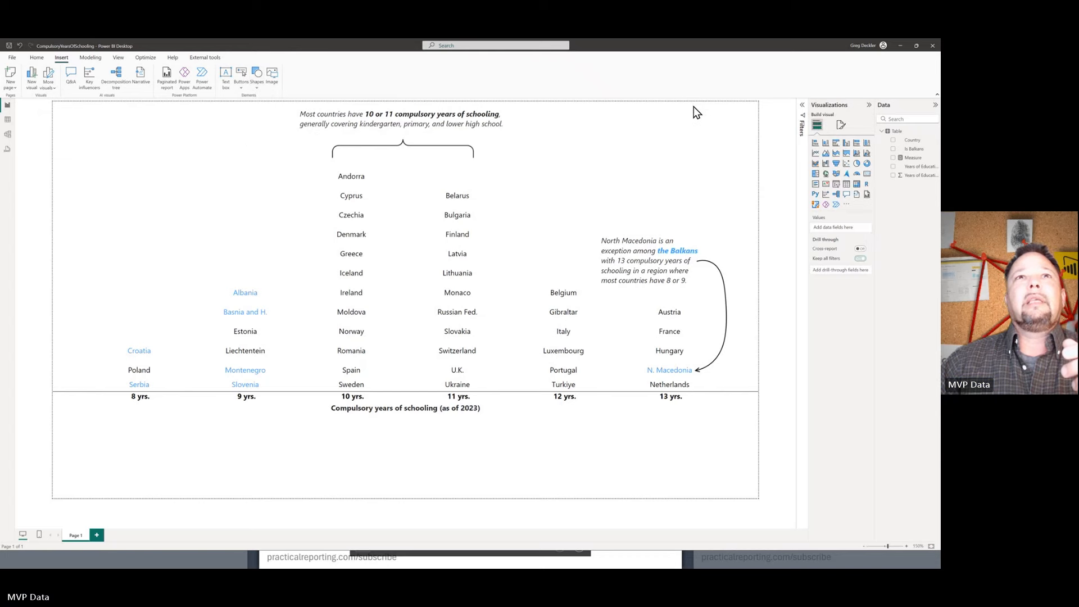
- Inspect the North Macedonia annotation text box, its "the Balkans" text formatting, and the curved arrow image beside it
left_click(670, 234)
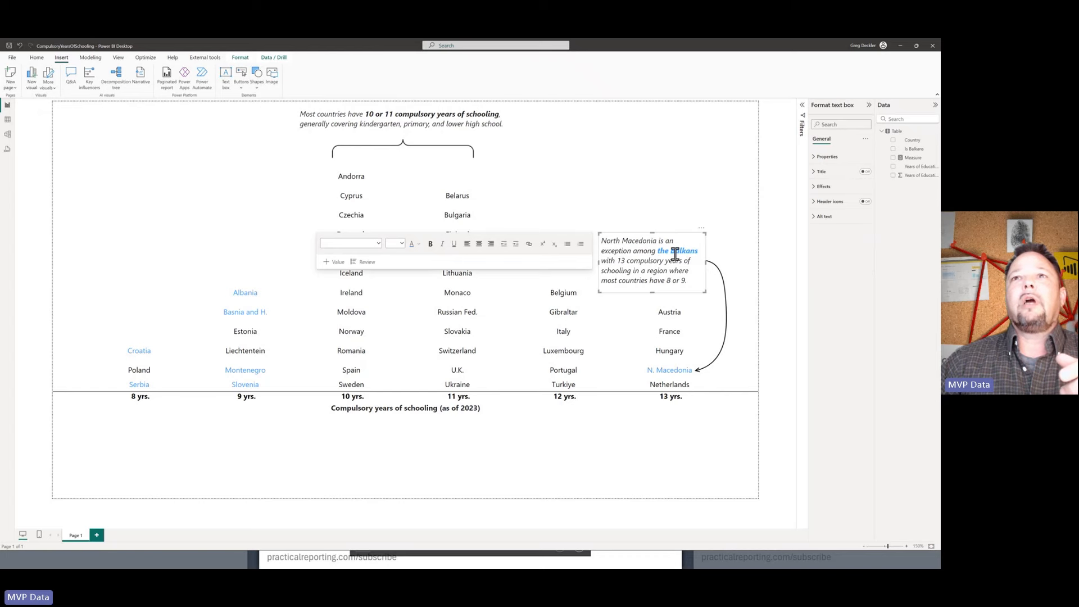
left_click(675, 253)
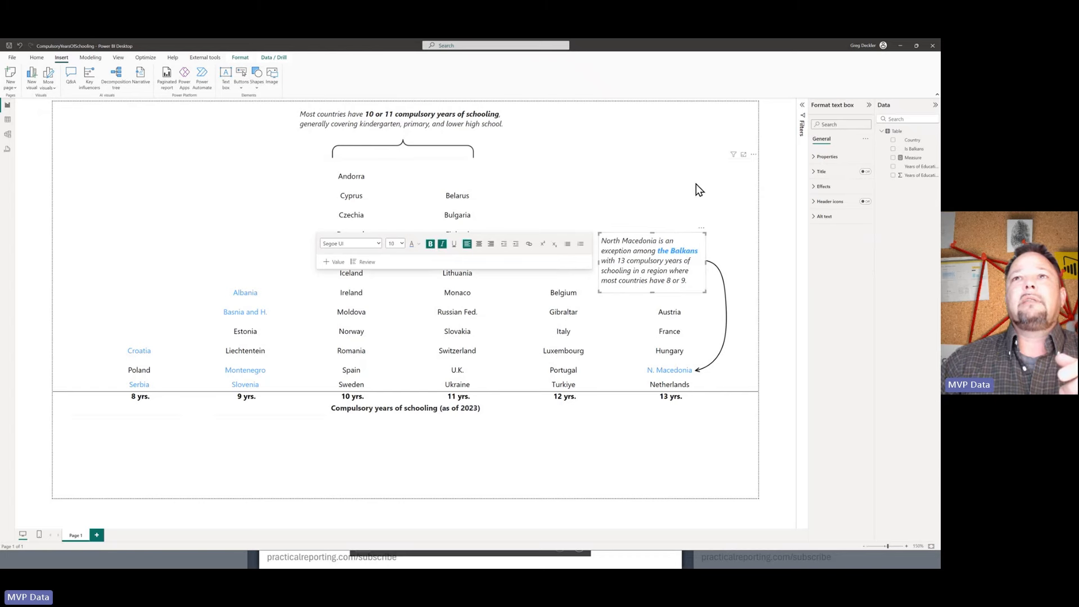
left_click(705, 144)
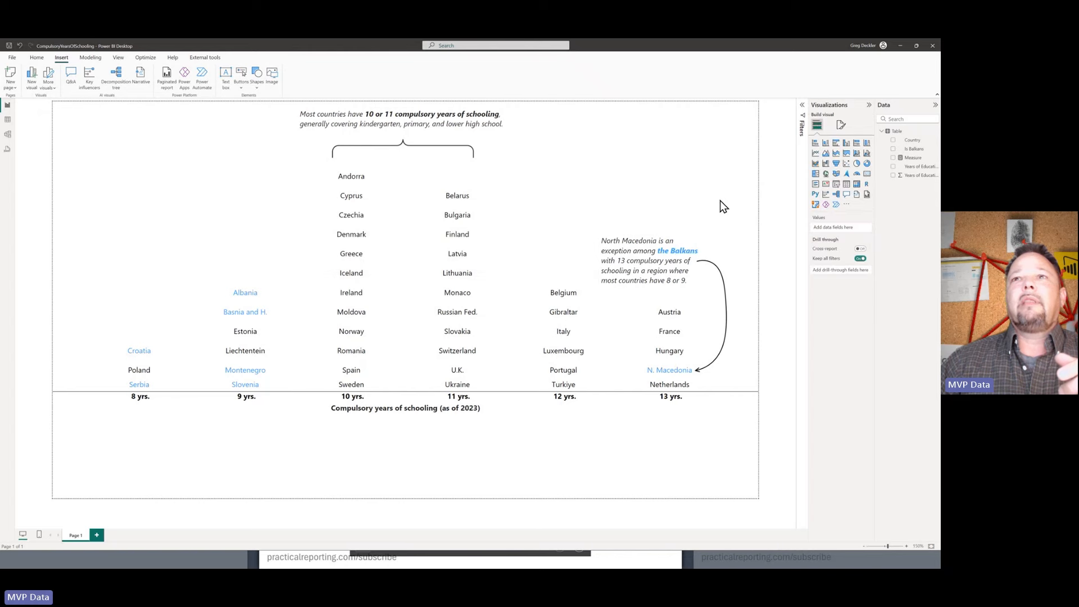
left_click(724, 281)
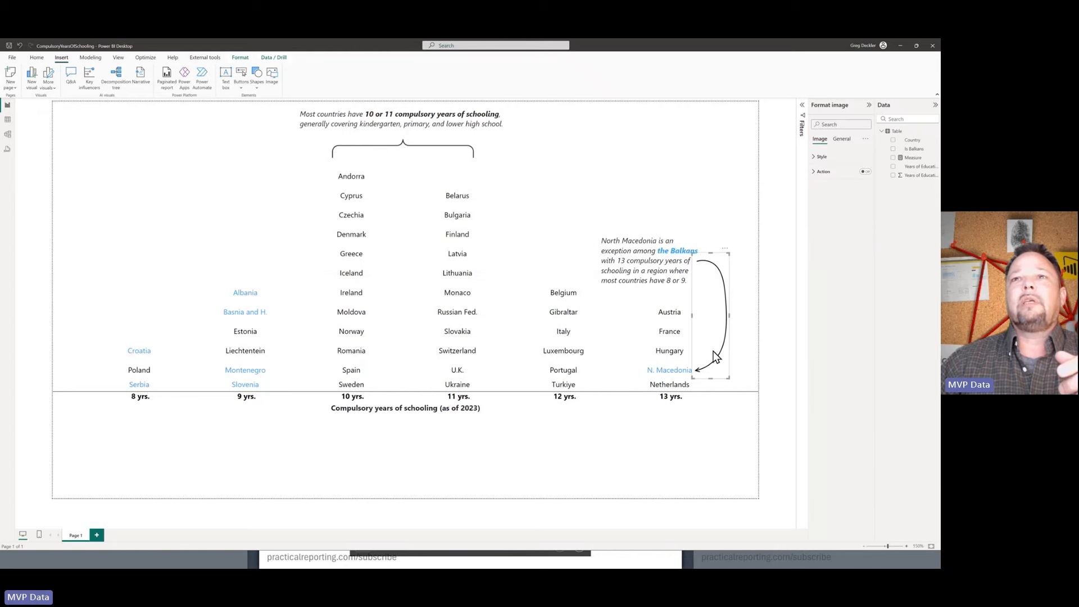
left_click(736, 153)
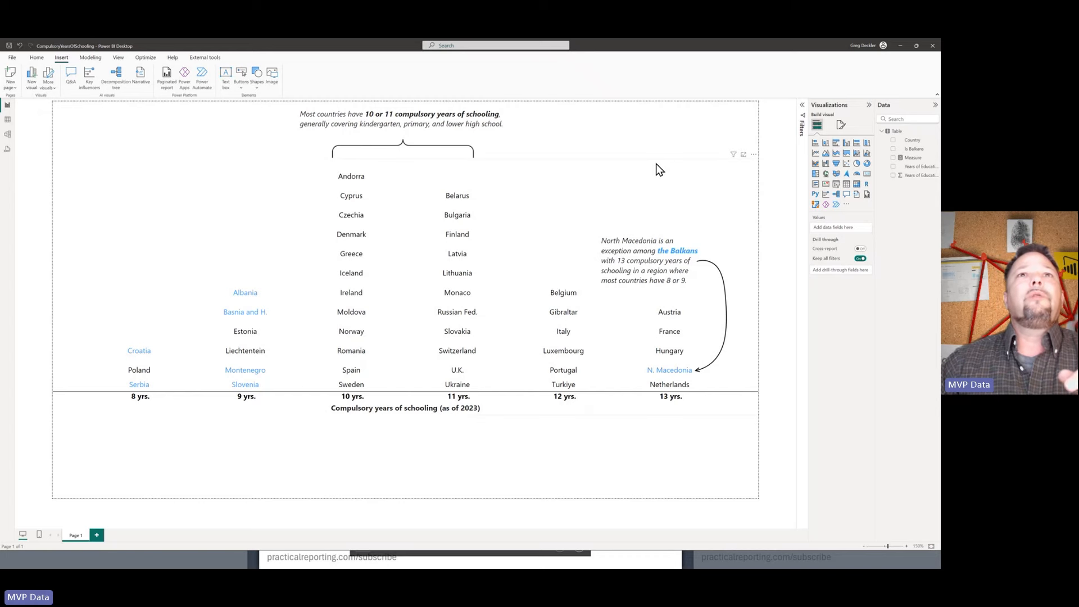
- Select the country chart, view its source table, and display the formula of the measure on its Y-axis
left_click(565, 162)
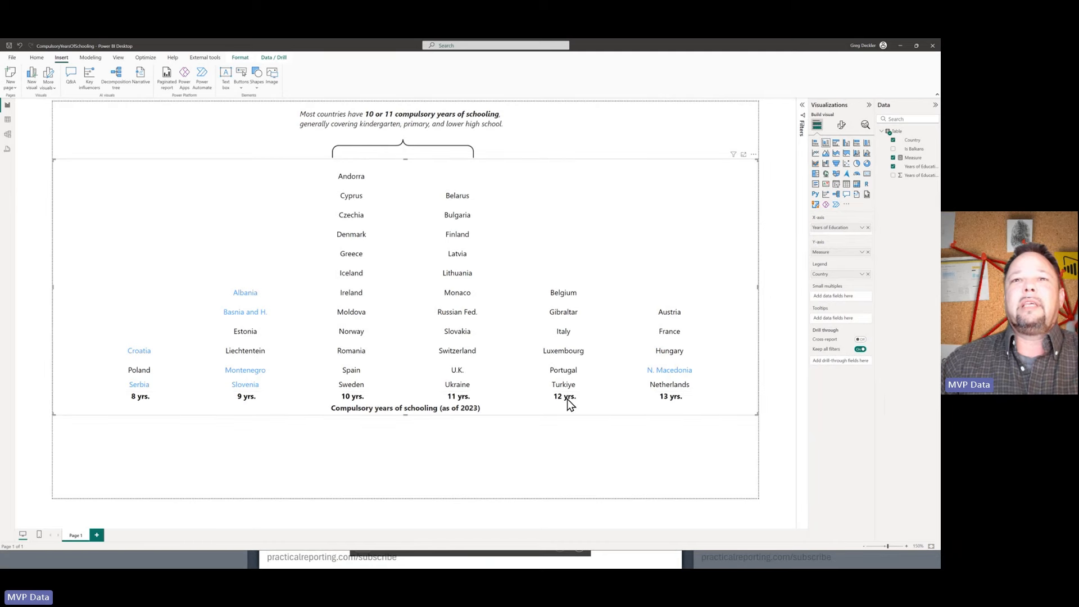
left_click(7, 121)
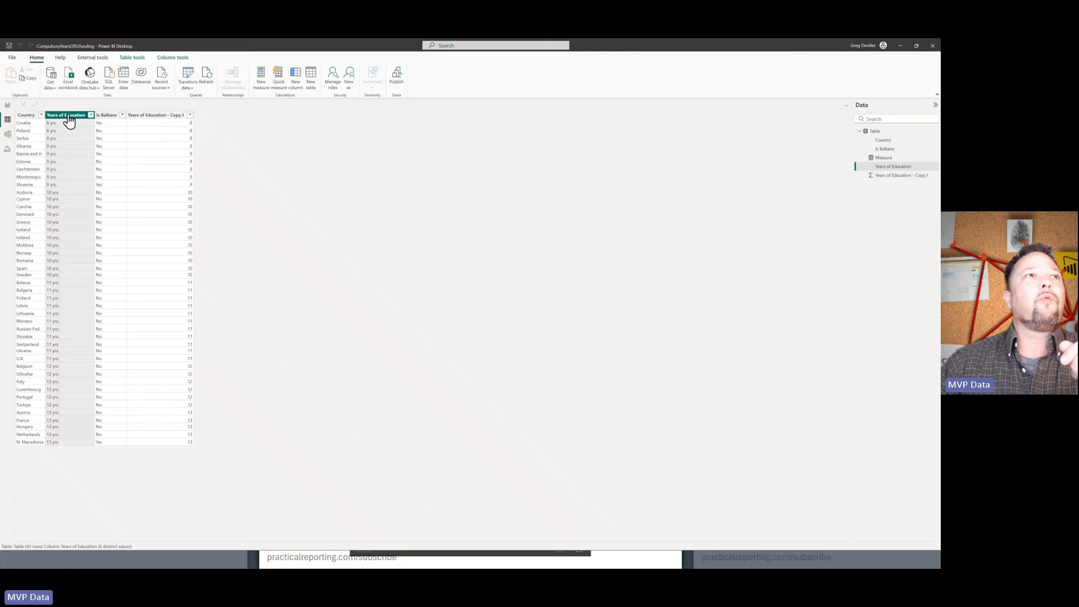
left_click(7, 106)
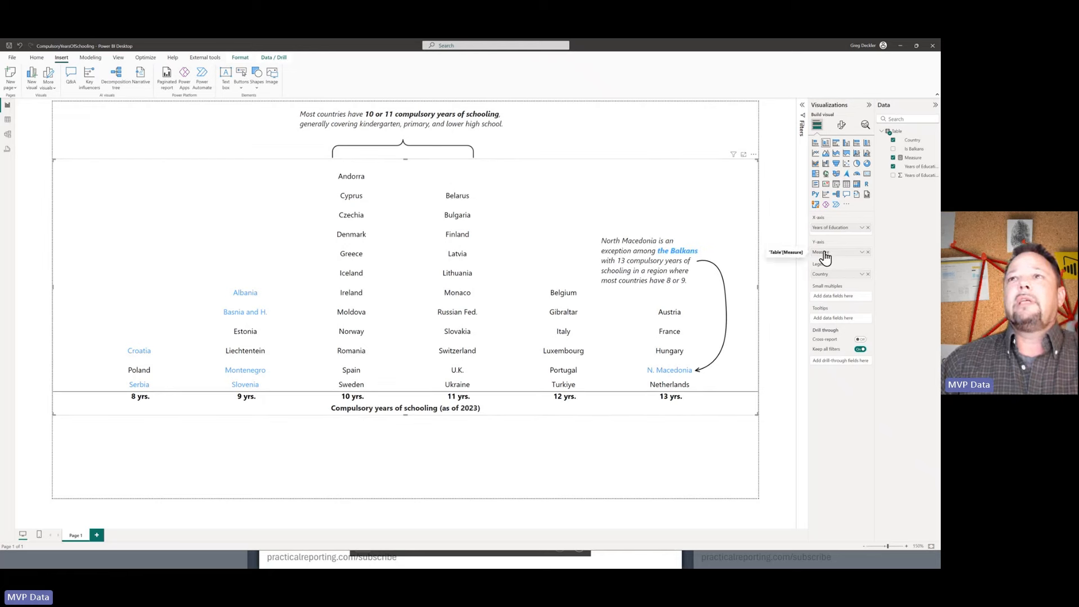
left_click(910, 158)
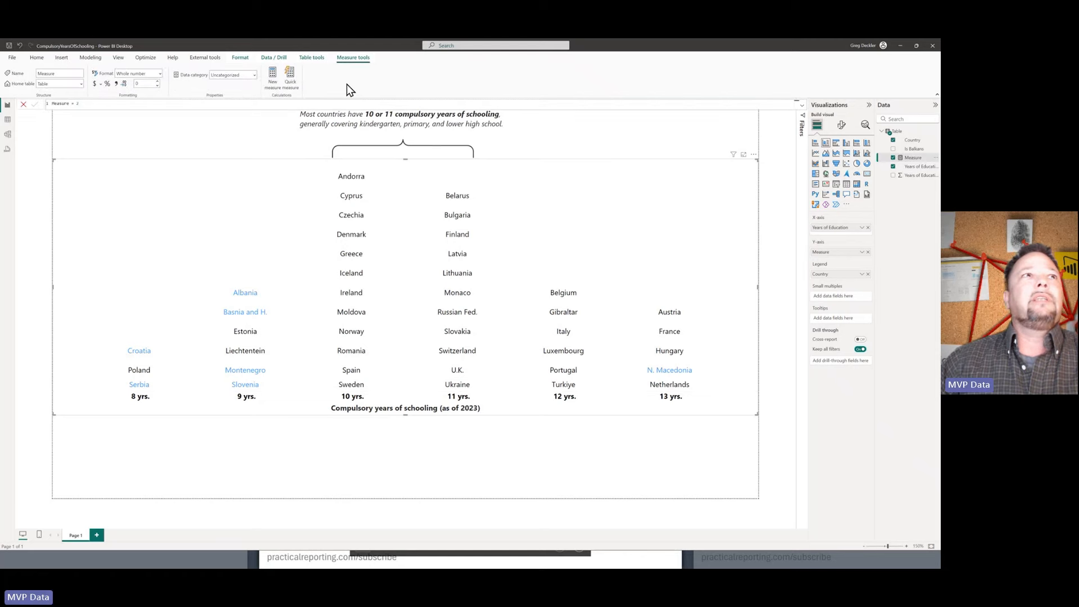
left_click(99, 106)
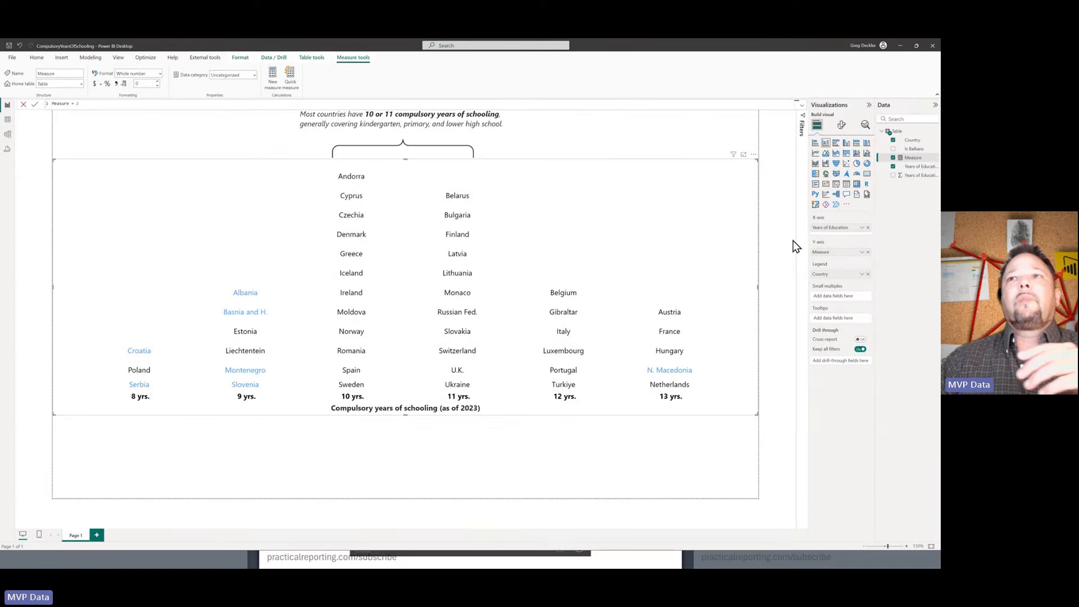
- Open the chart's column formatting options and choose All as the series the settings apply to
left_click(841, 127)
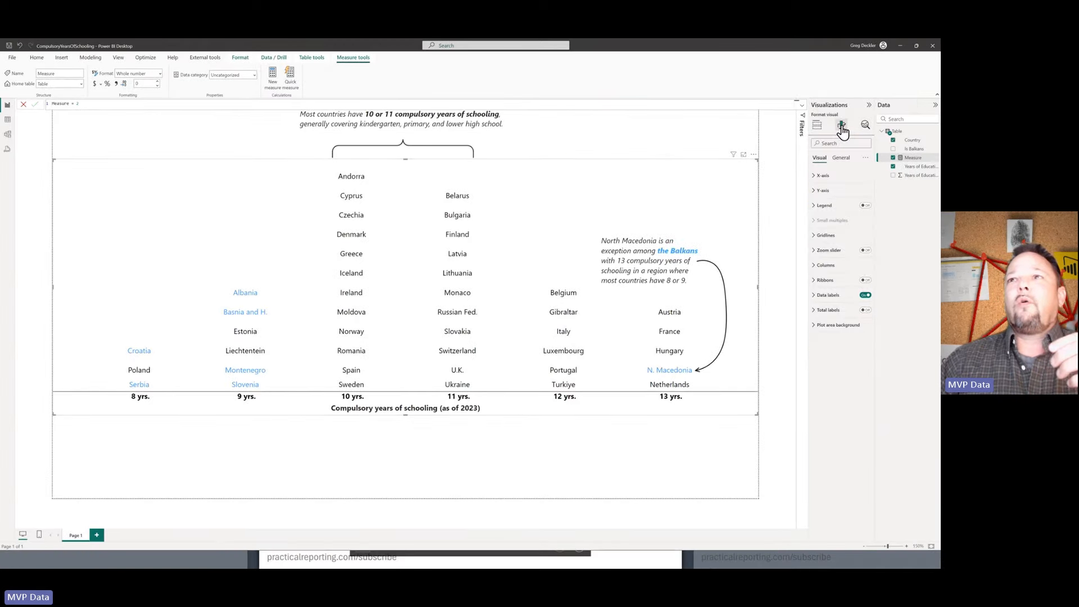
left_click(817, 266)
left_click(815, 269)
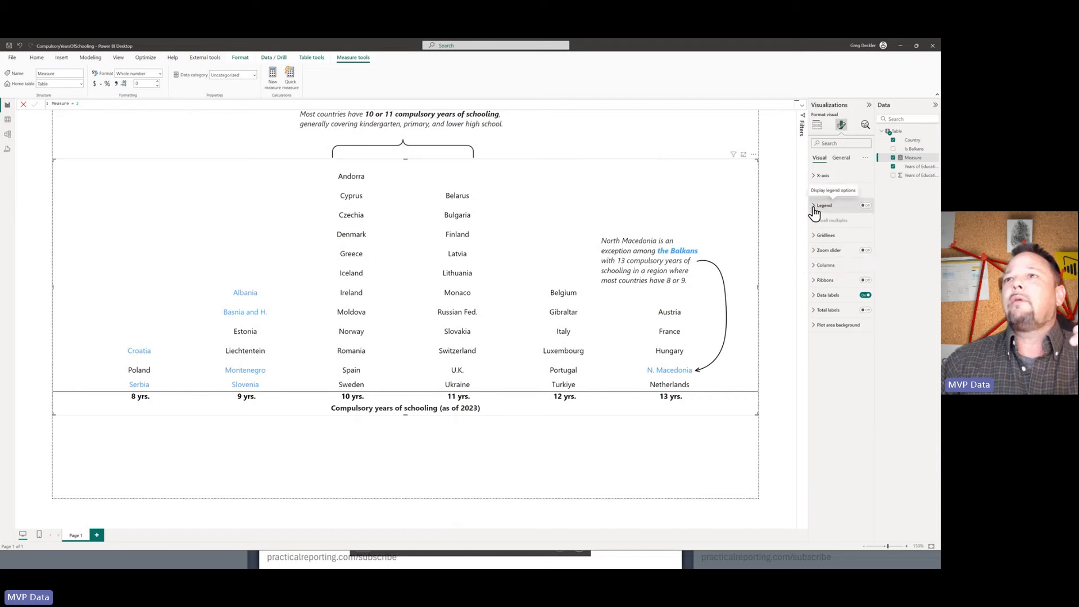
left_click(817, 265)
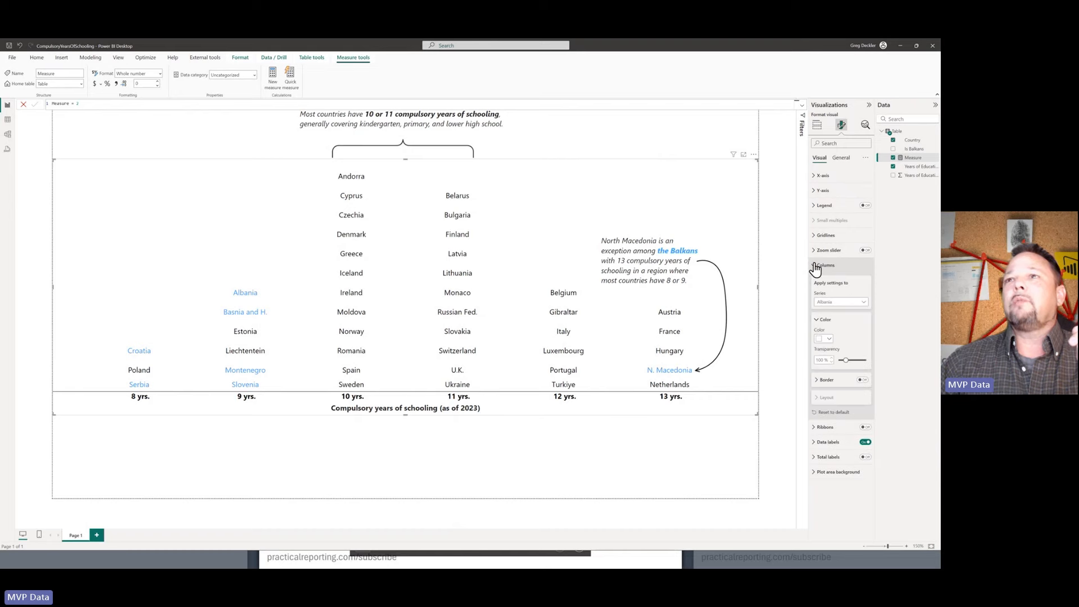
left_click(863, 303)
left_click(827, 44)
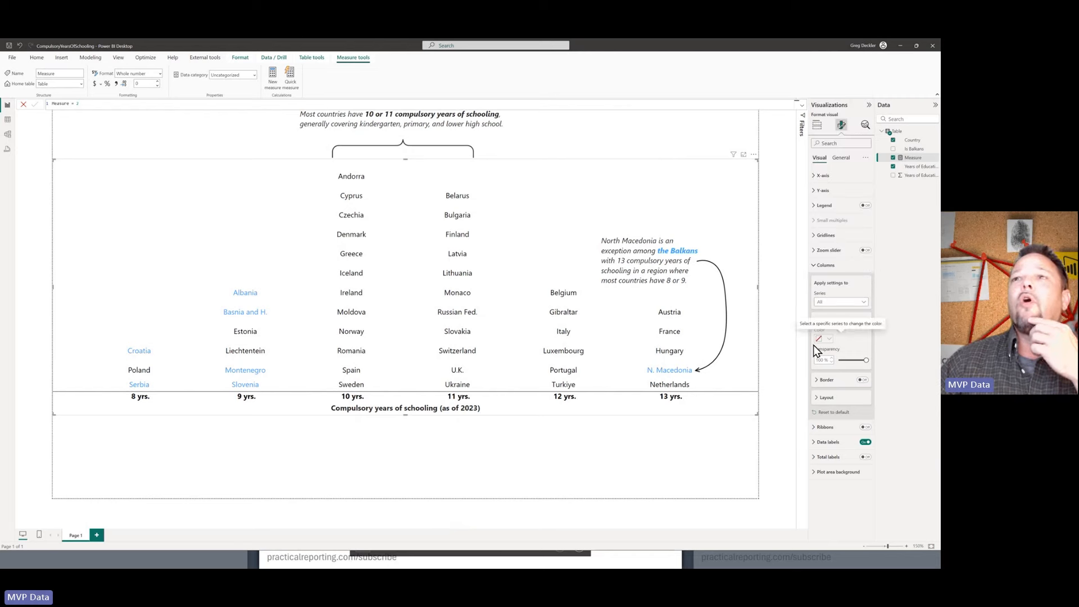
- Choose the Ukraine series in the column settings and view its colour options without changing the colour
left_click(864, 304)
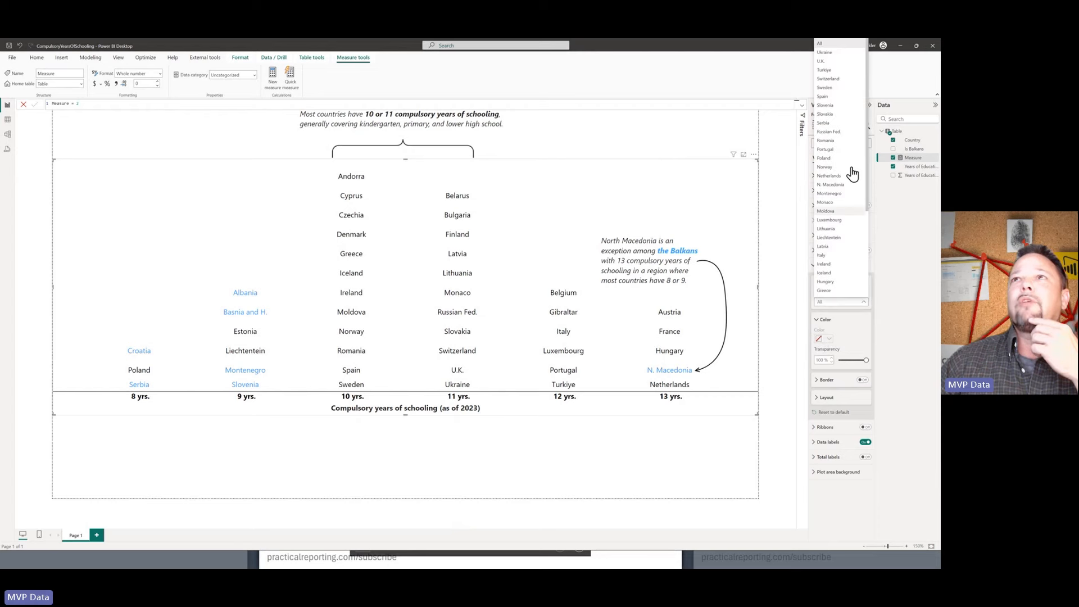
left_click(840, 55)
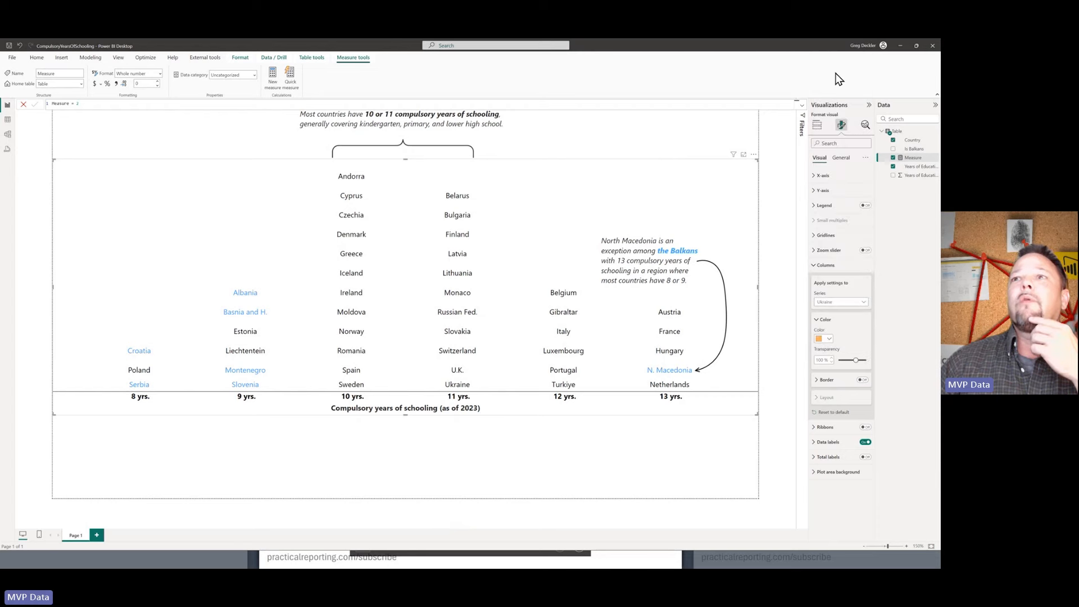
left_click(830, 340)
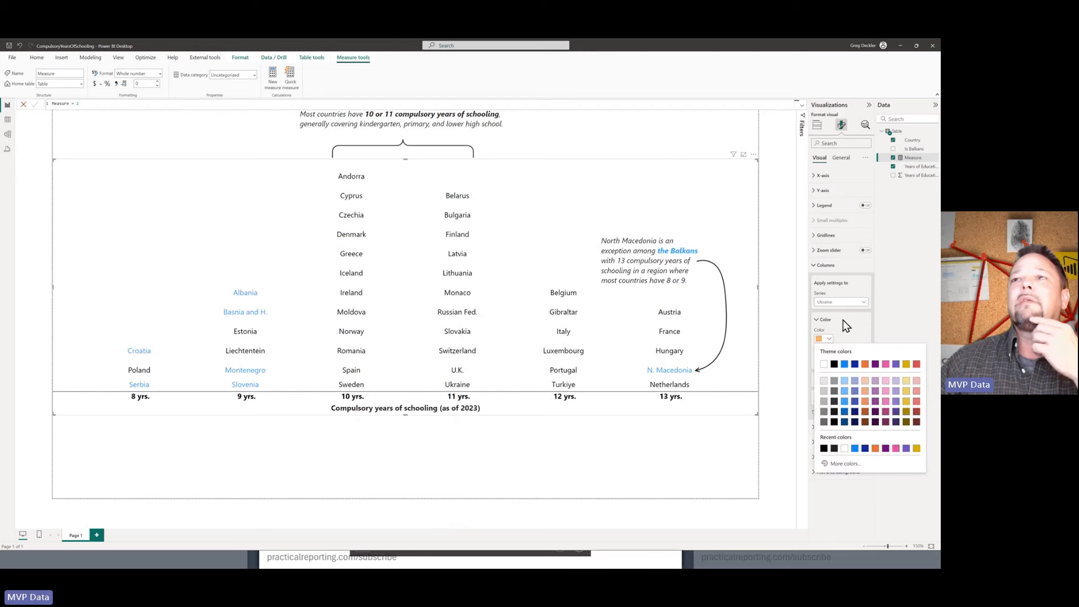
left_click(842, 322)
- Reselect all series, set the column transparency to 0% to show the coloured stacks, and restore it to 100%
left_click(864, 303)
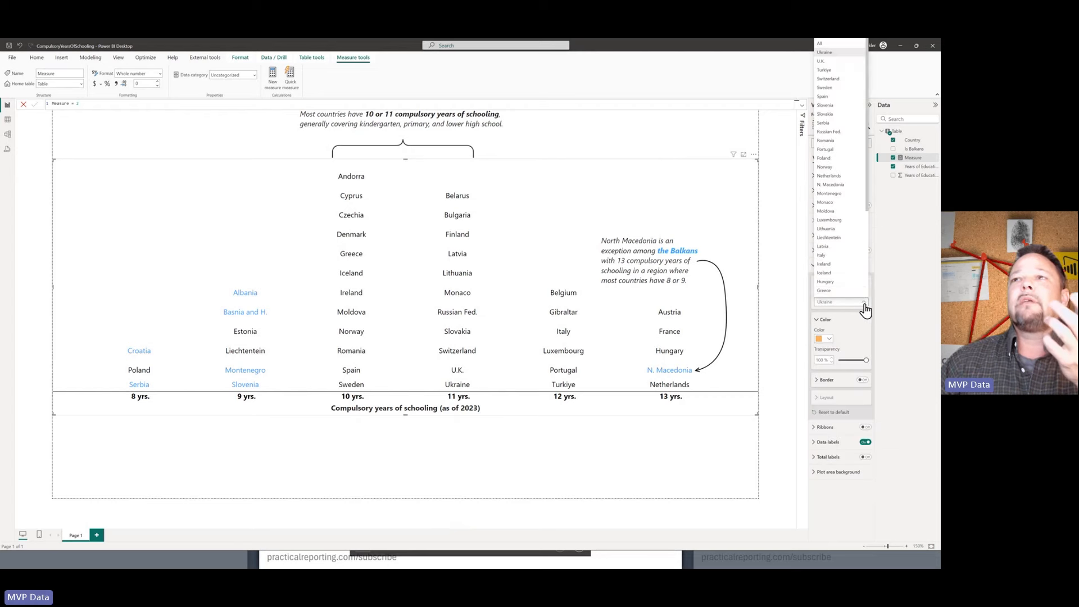
left_click(829, 44)
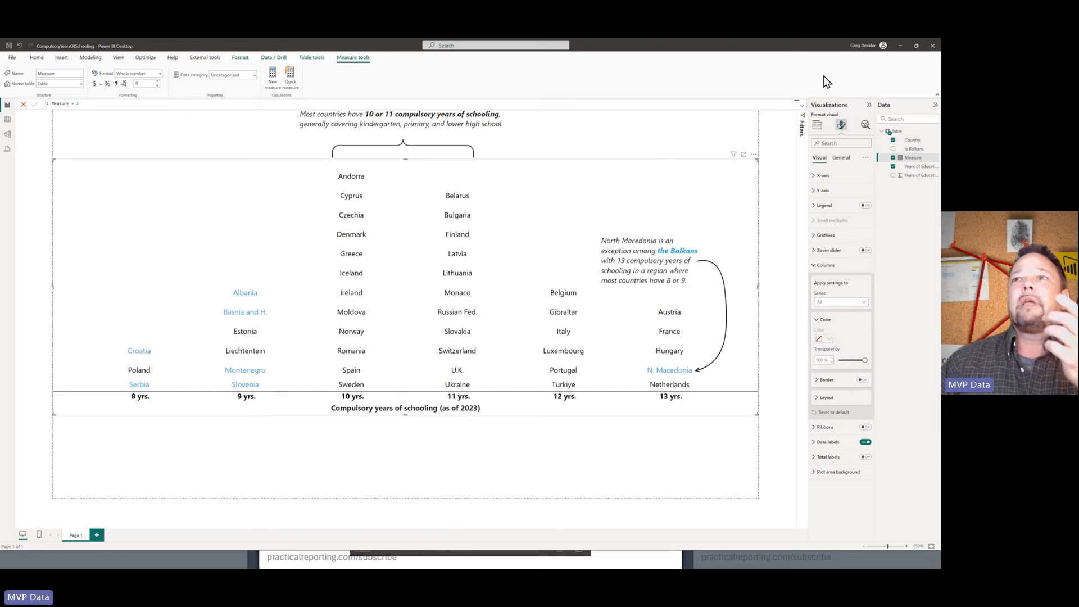
left_click(867, 360)
left_click_drag(867, 360, 827, 360)
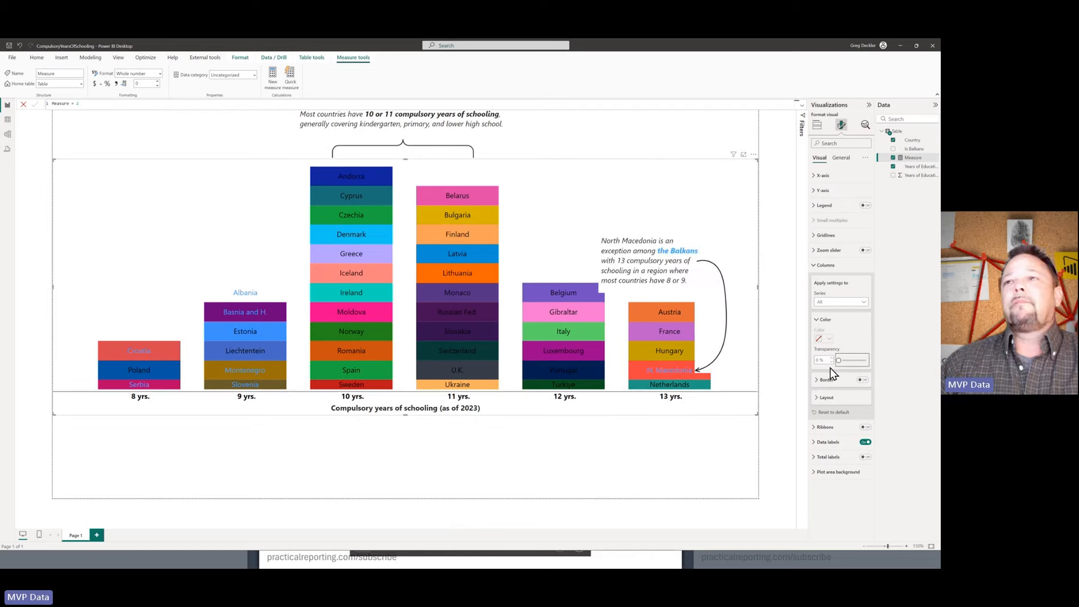
left_click_drag(836, 359, 859, 360)
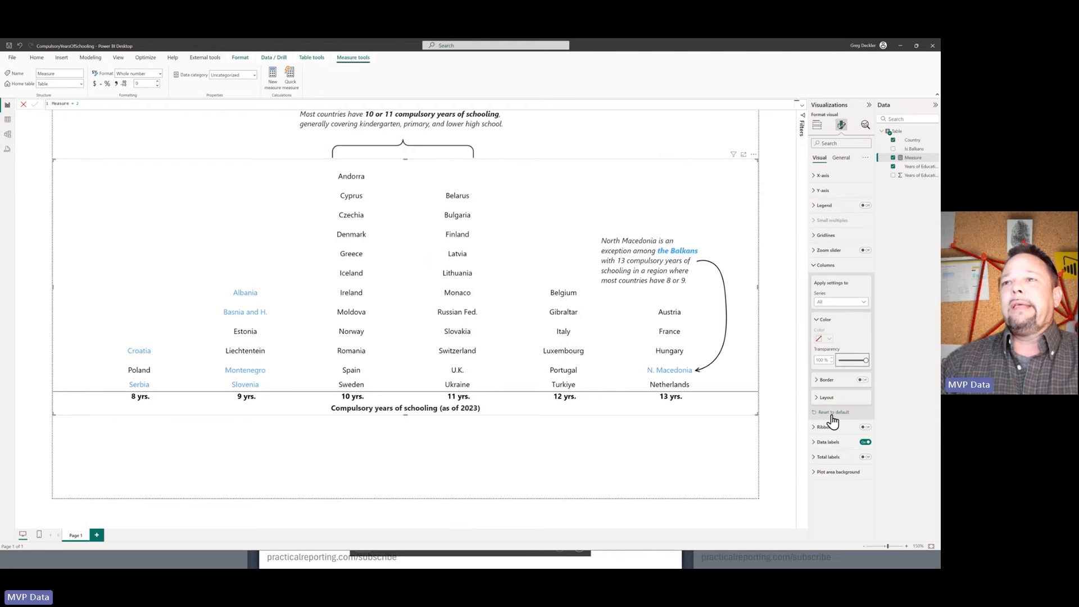
- Open the value settings of the chart's data labels, view the label colour rules based on First Is Balkans, and close them without changes
left_click(822, 442)
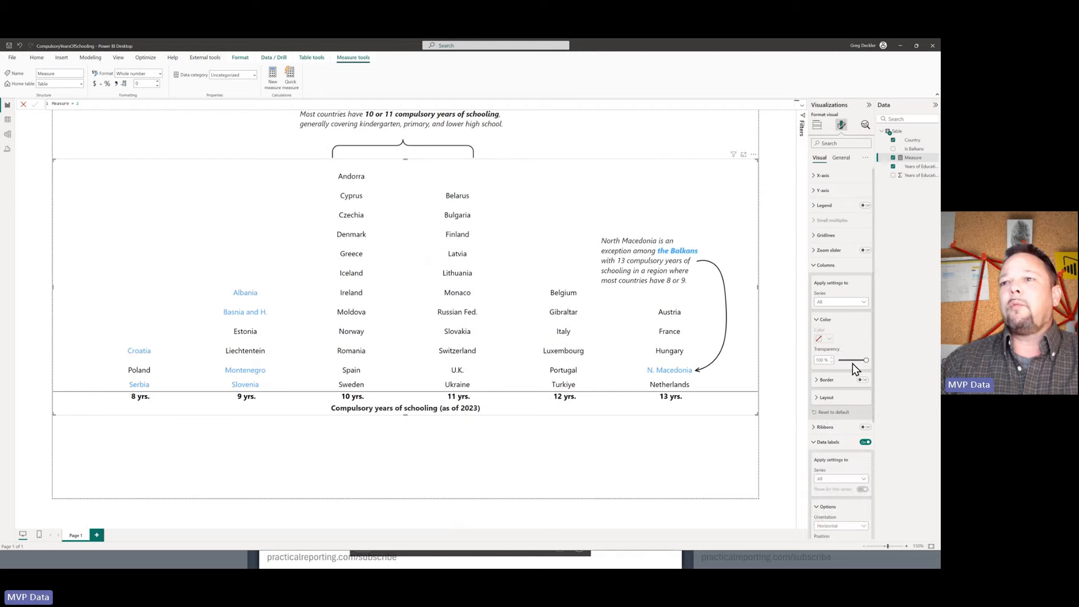
scroll(852, 363, "down", 3)
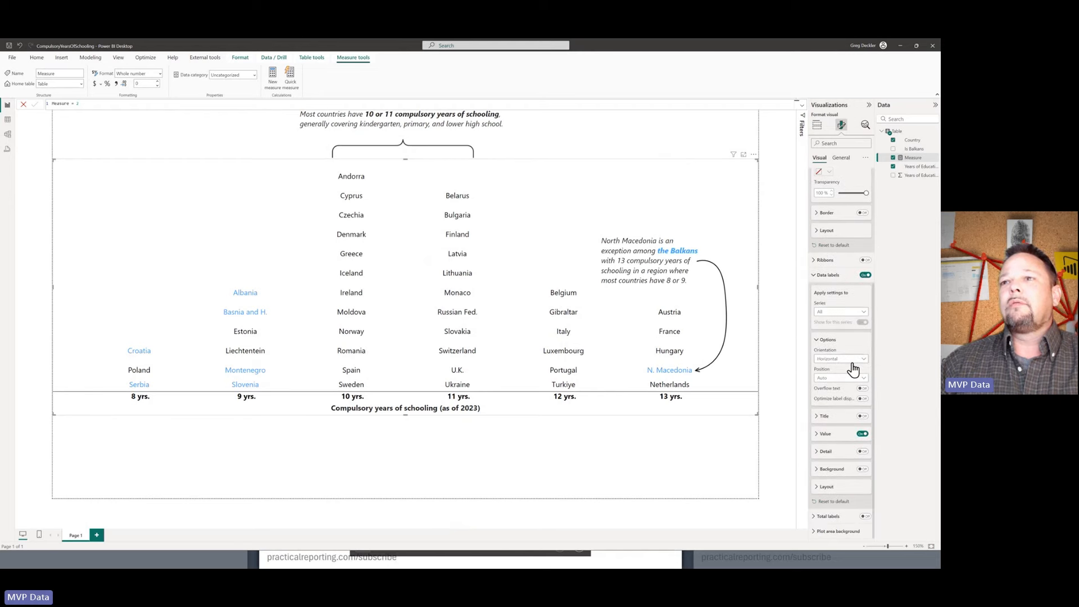
left_click(818, 438)
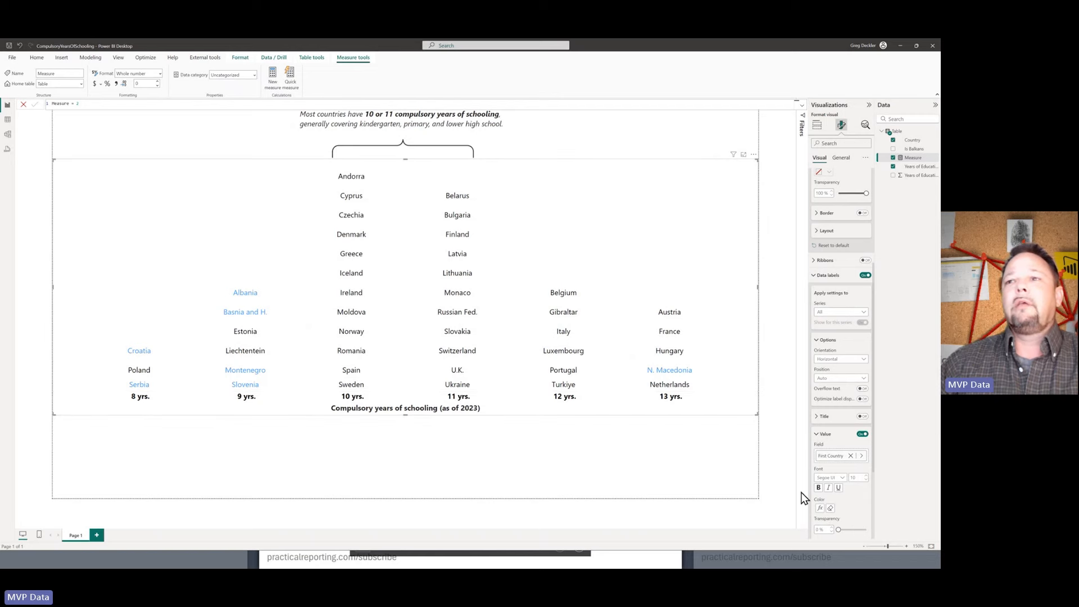
left_click(821, 509)
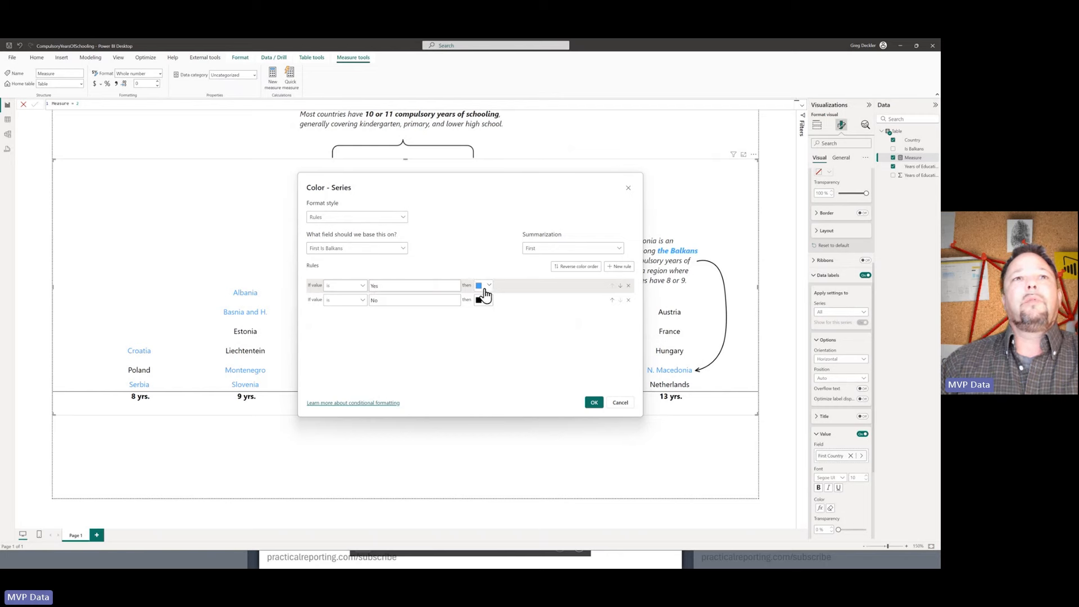
left_click(621, 402)
- View the source table's Country and Is Balkans columns, return to the report page, and deselect the chart
left_click(8, 119)
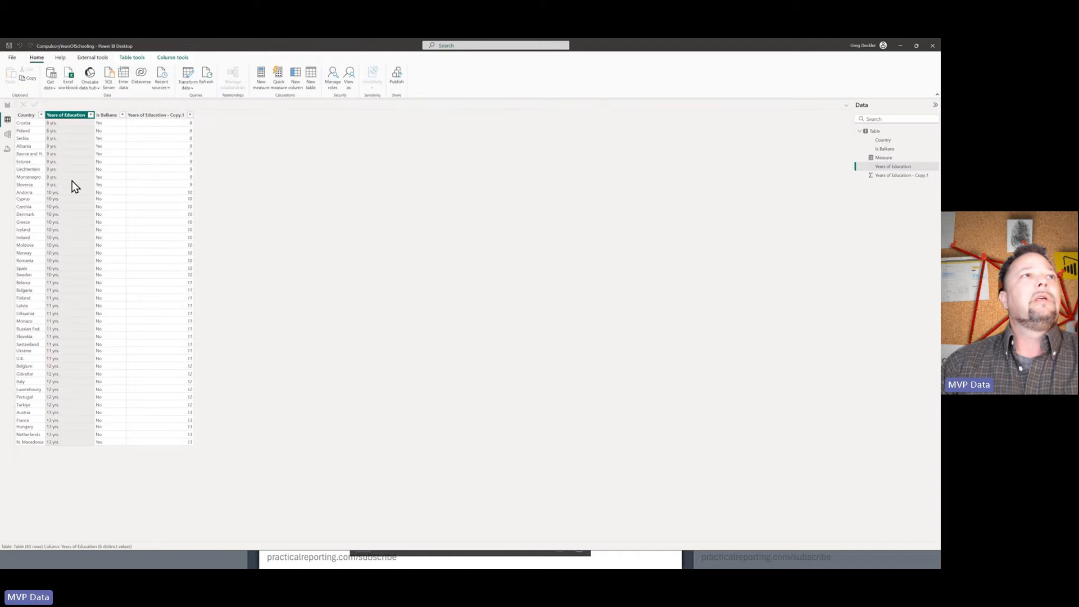
left_click(7, 107)
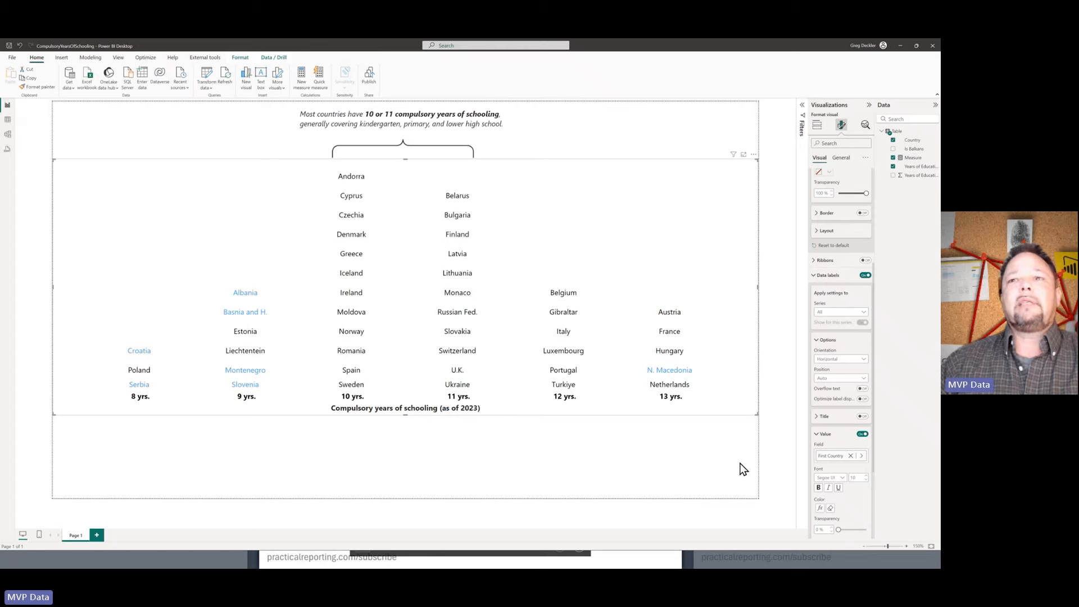
left_click(770, 467)
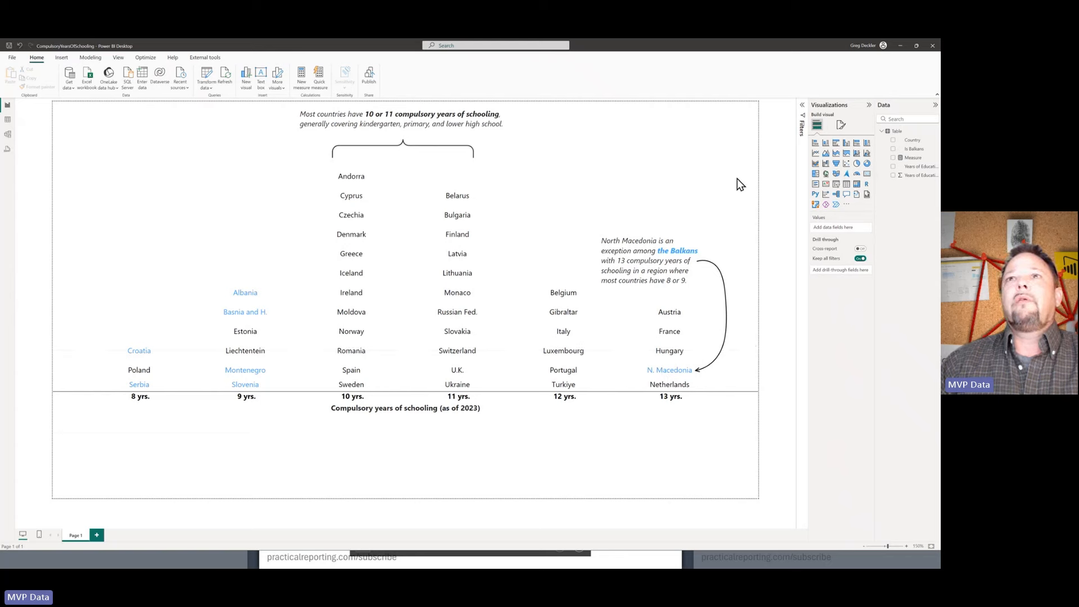
- Reselect the country chart, review the field, font and colour settings of its data label values, and deselect it
left_click(721, 191)
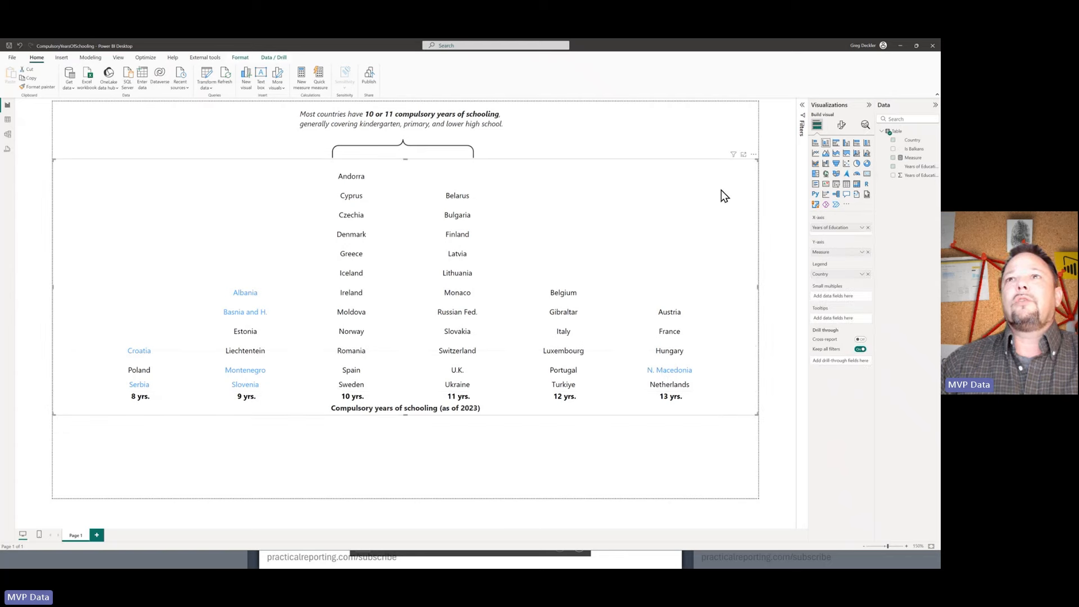
left_click(842, 125)
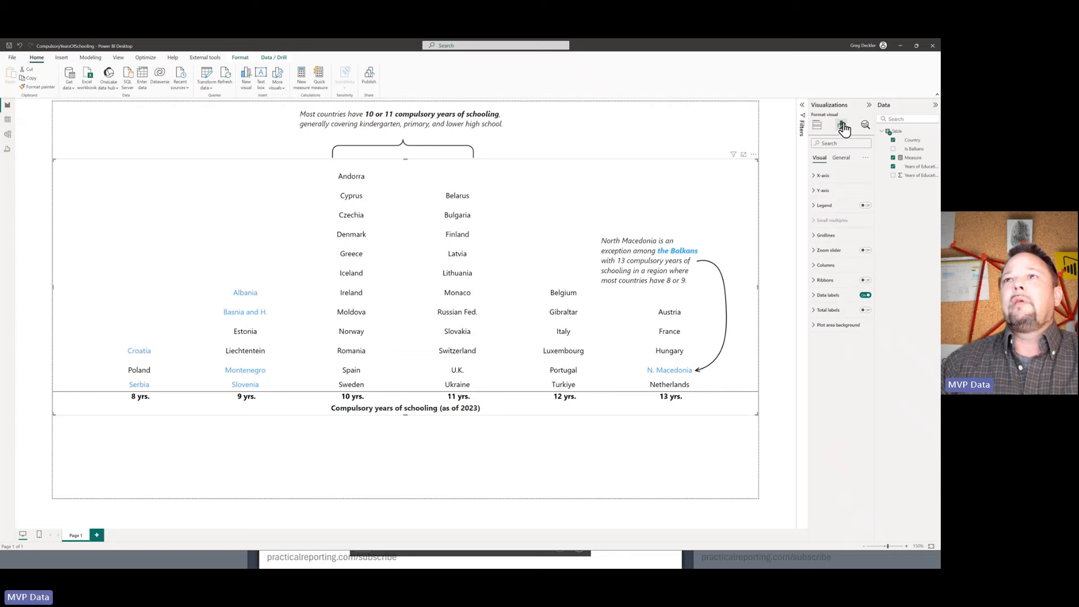
left_click(815, 296)
left_click(821, 455)
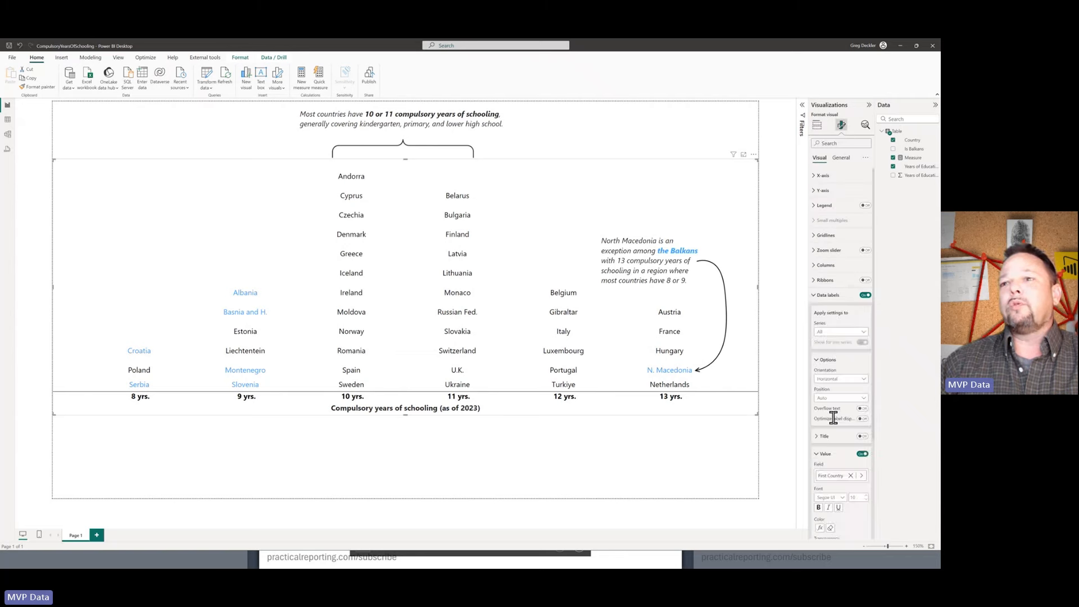
scroll(833, 427, "down", 3)
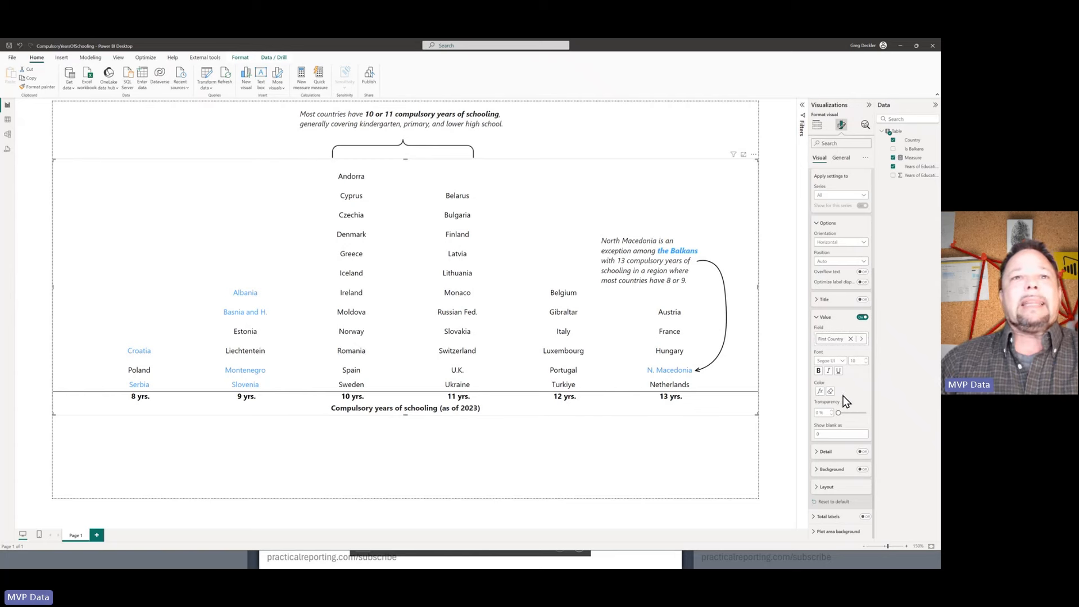
left_click(694, 442)
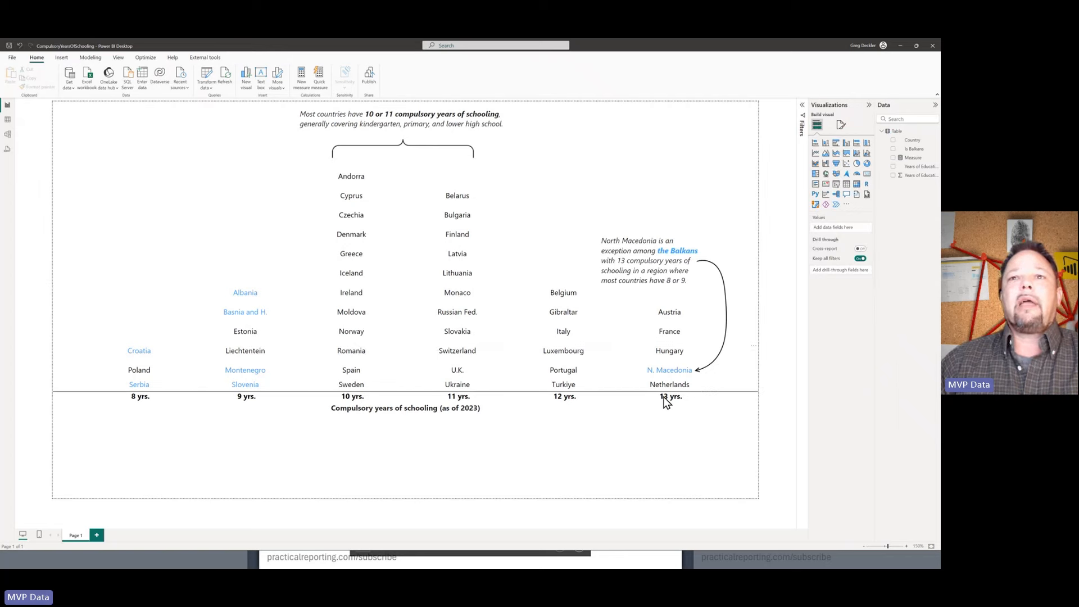
- Select the horizontal line shape above the year labels, and view the chart's horizontal gridline settings for comparison
left_click(737, 356)
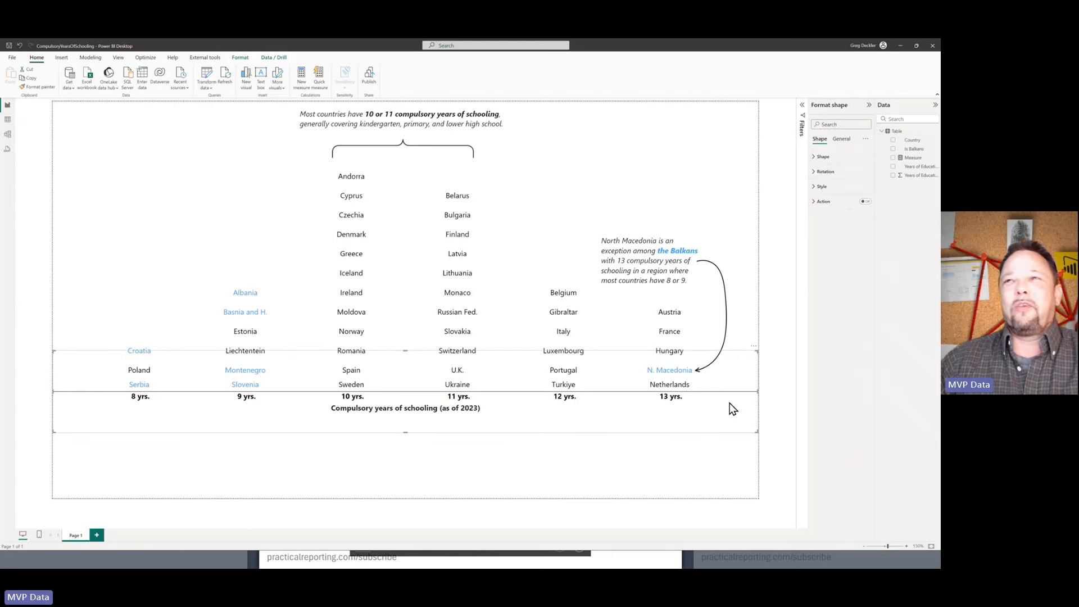
left_click(720, 196)
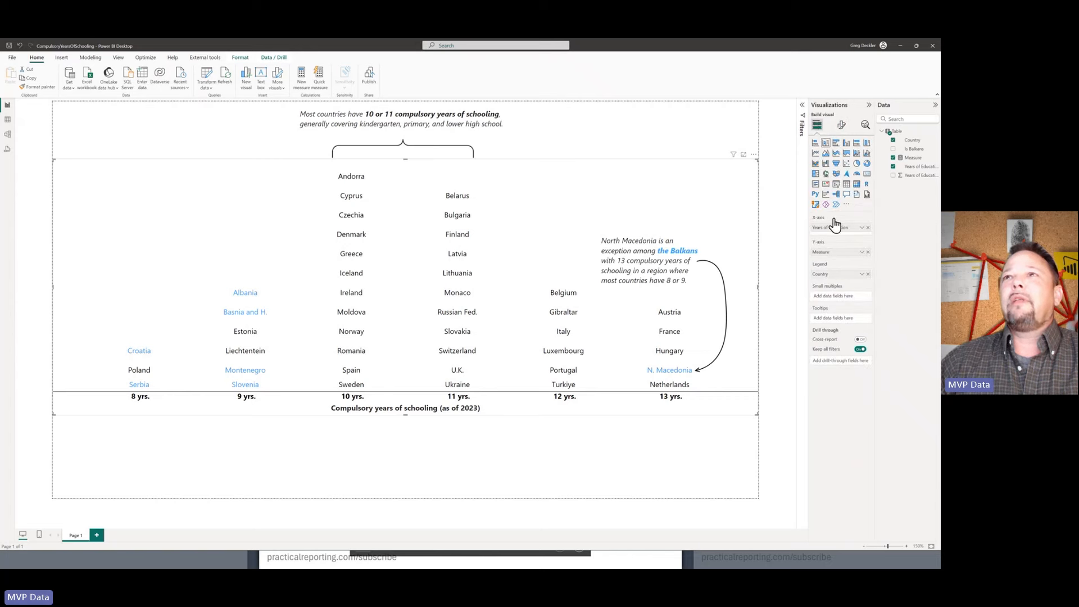
left_click(842, 125)
left_click(826, 235)
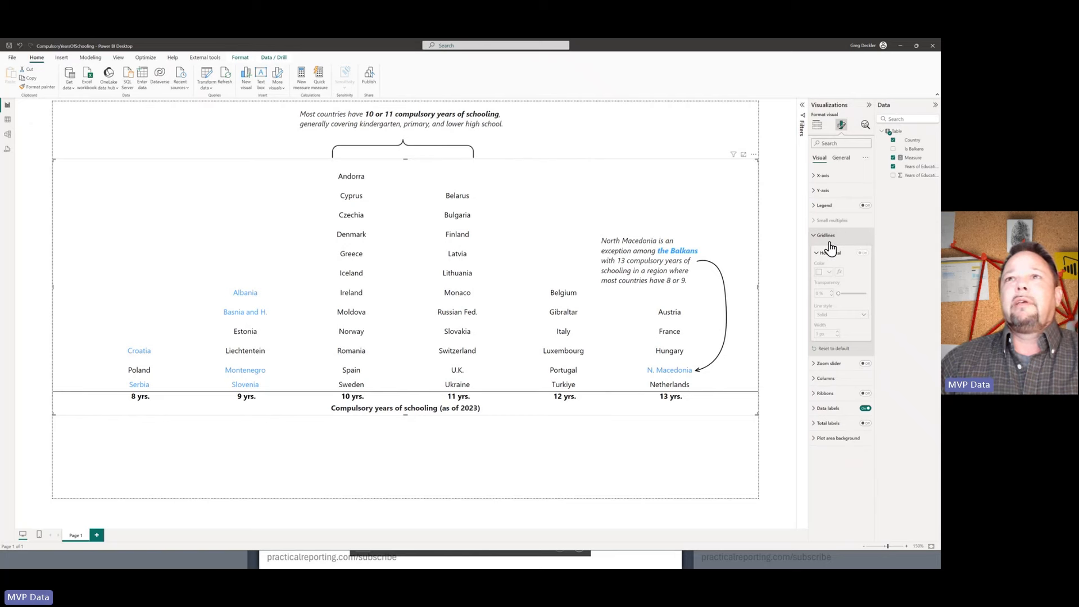
left_click(863, 253)
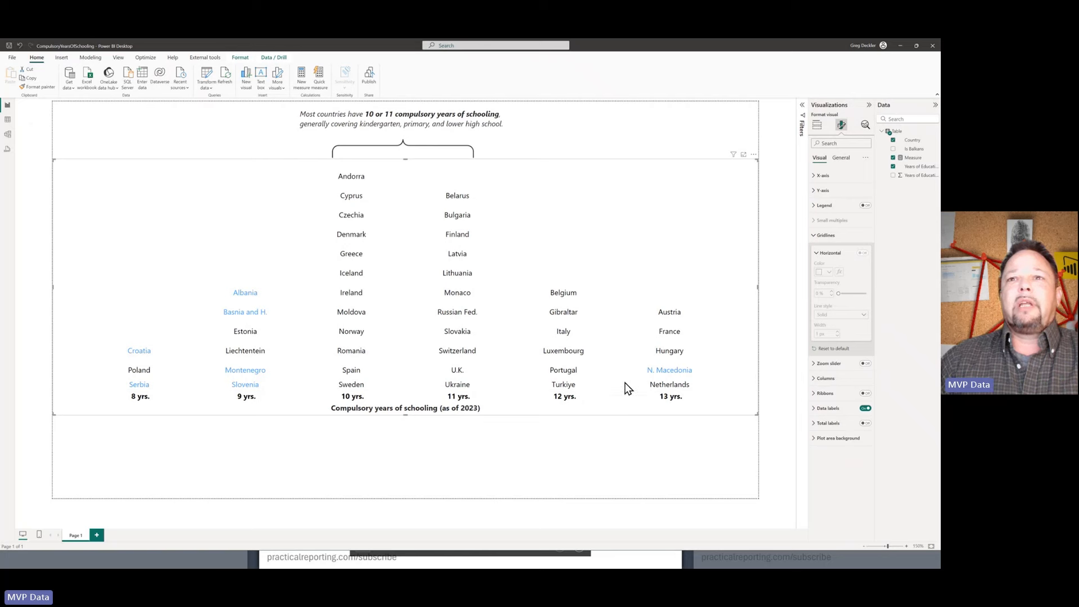
- Reselect the horizontal line shape and review its fill and border style settings, including the border width, and its general settings
left_click(649, 447)
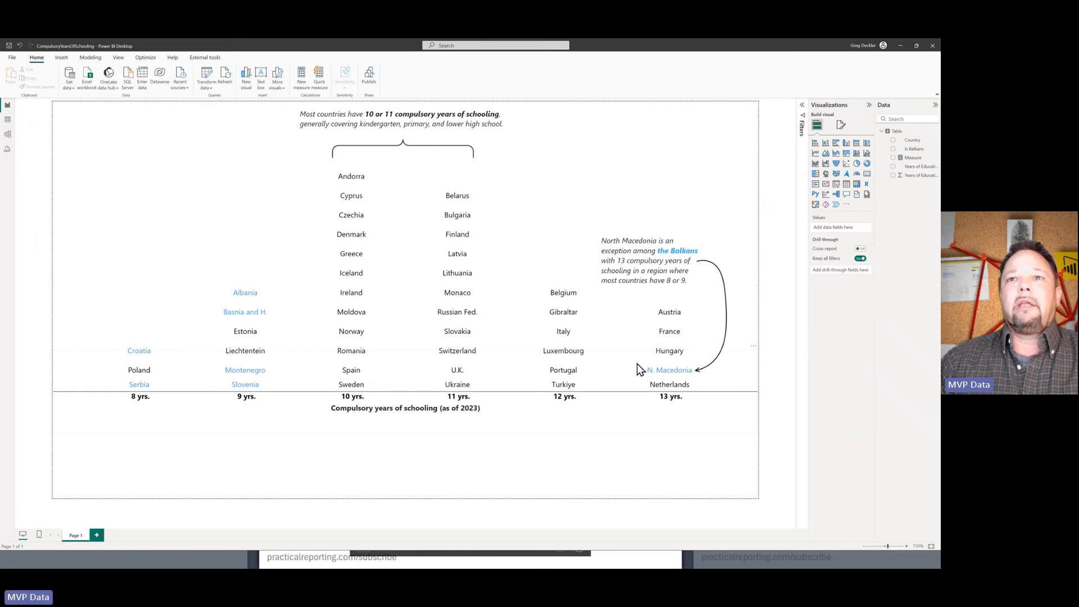
left_click(639, 369)
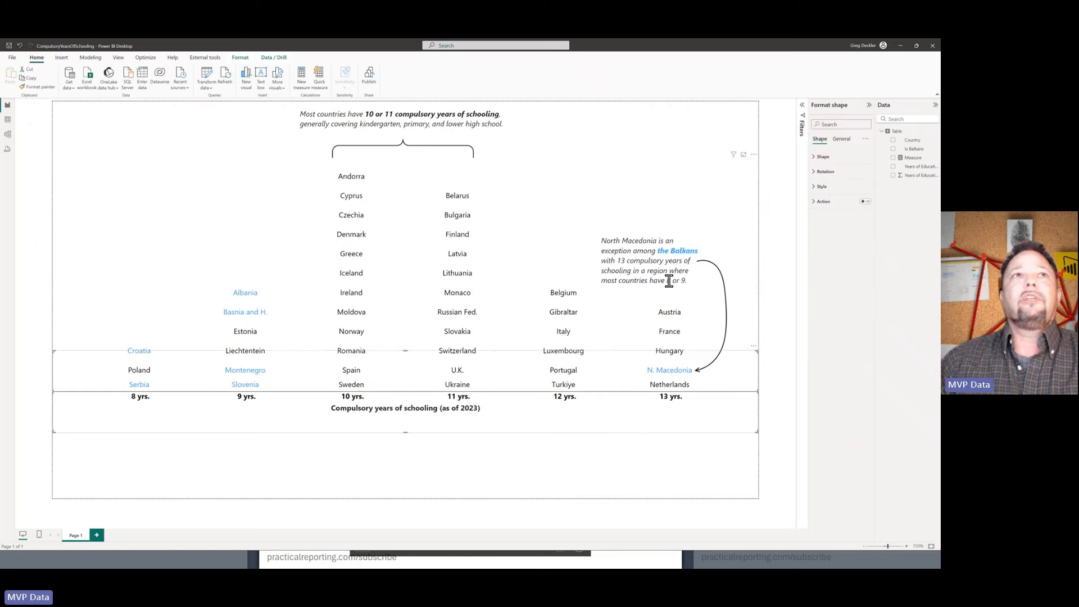
left_click(818, 188)
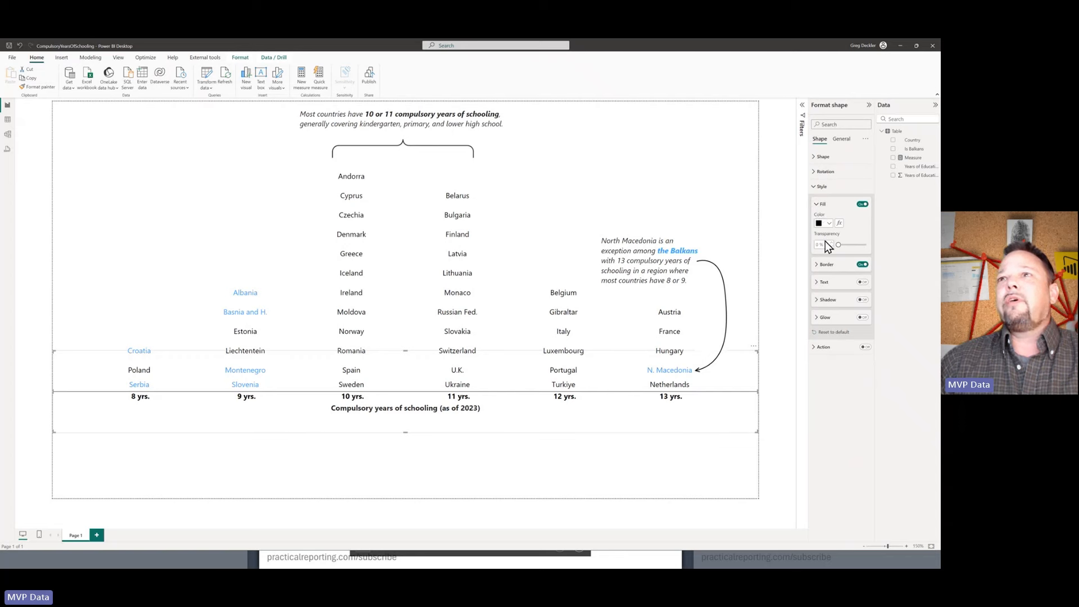
left_click(818, 205)
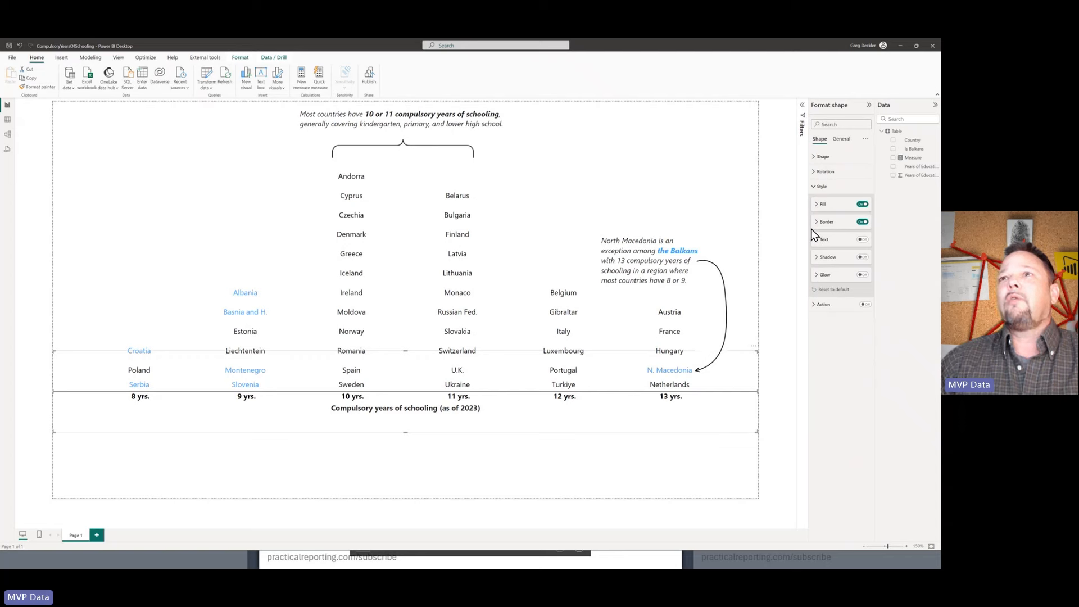
left_click(817, 223)
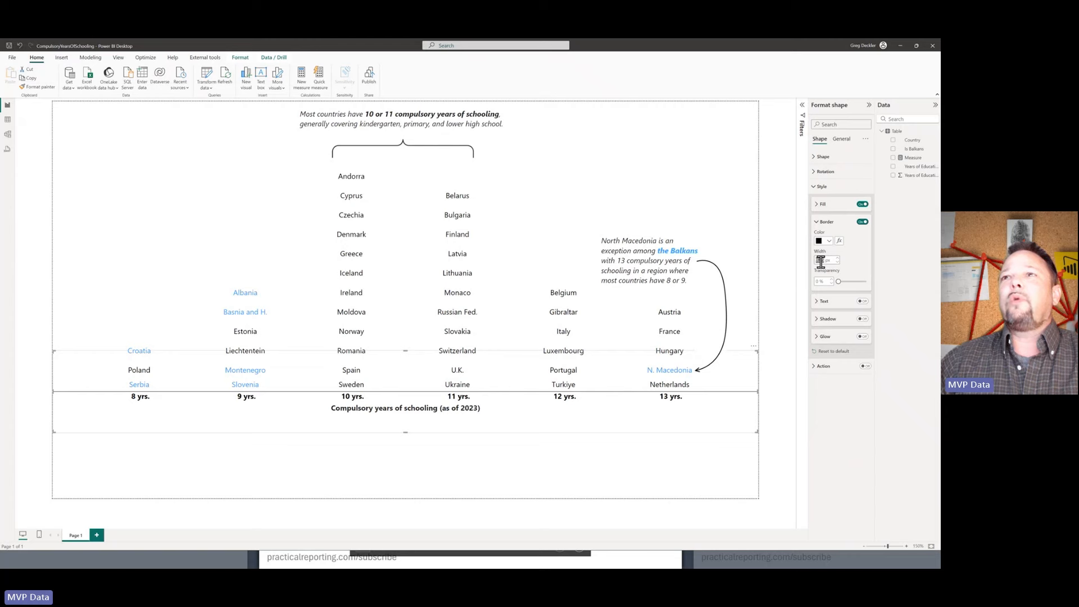
double_click(822, 260)
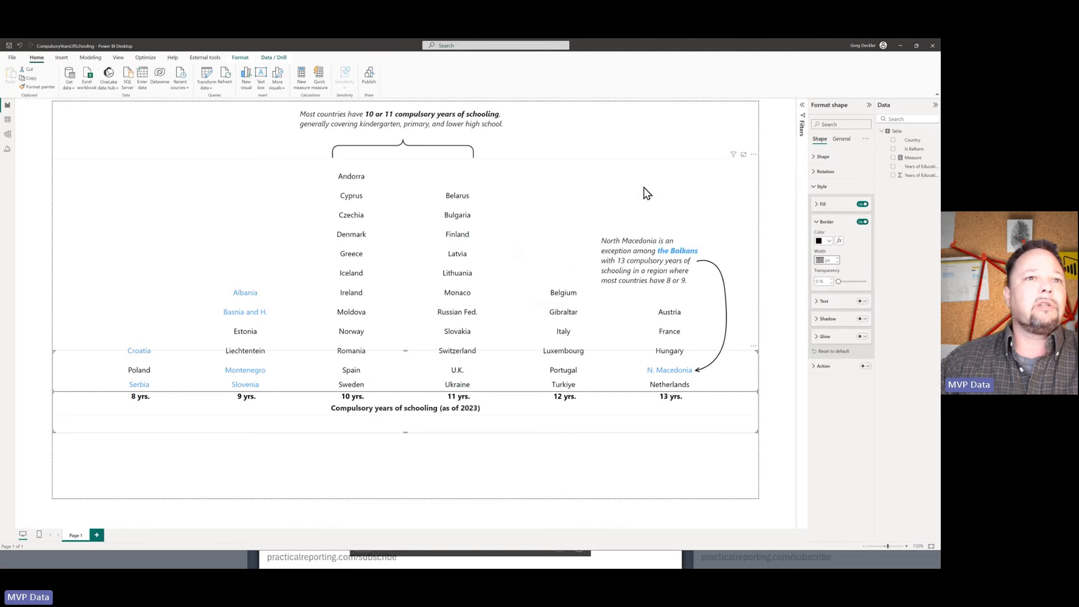
left_click(842, 139)
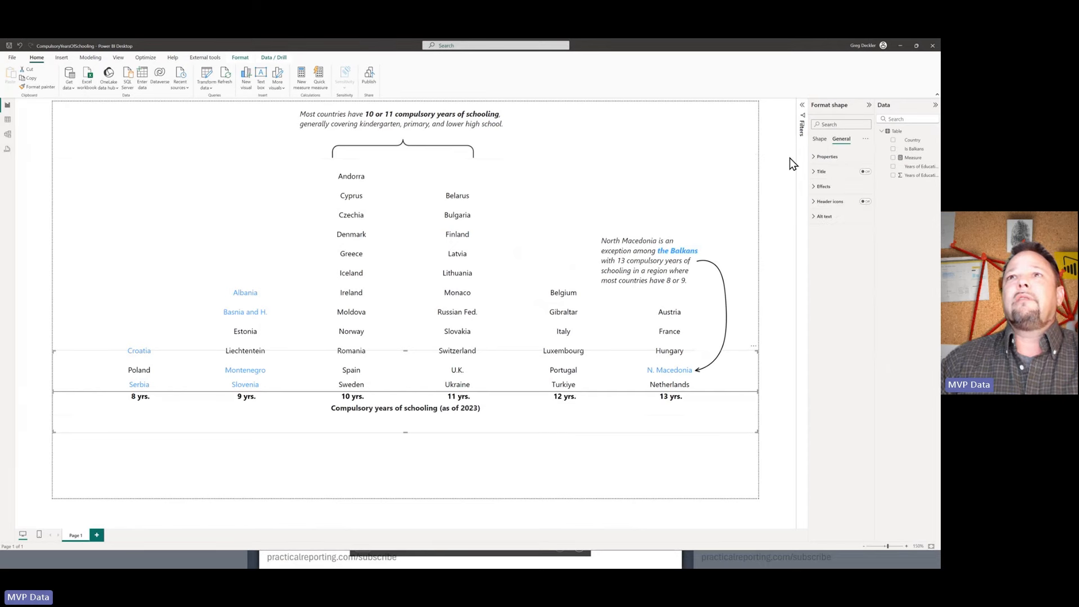
- Select the country chart, show its X-axis value and title formatting options, and deselect it
left_click(689, 173)
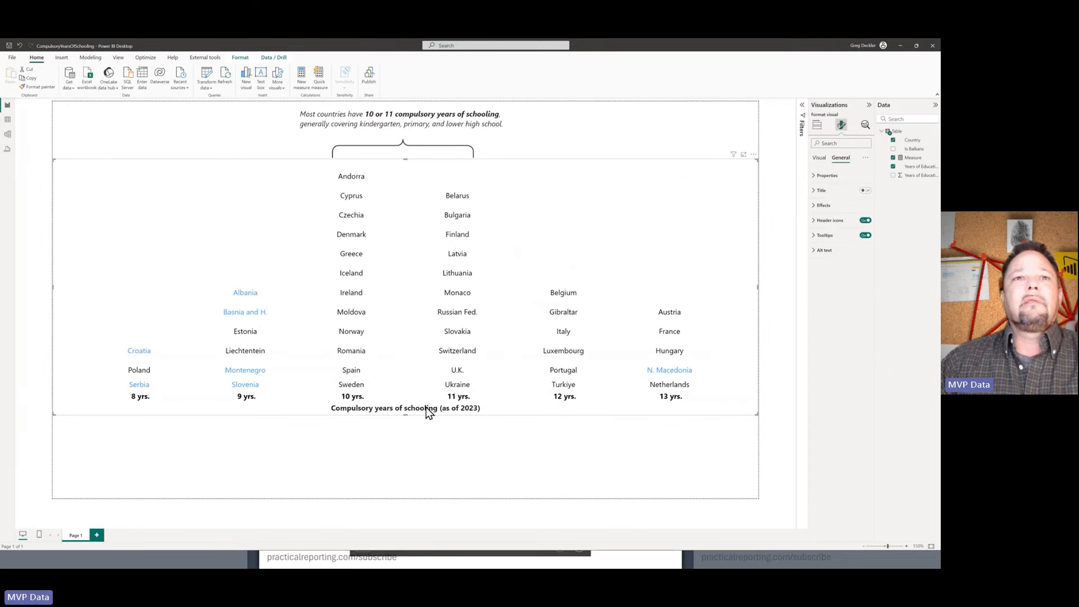
left_click(819, 159)
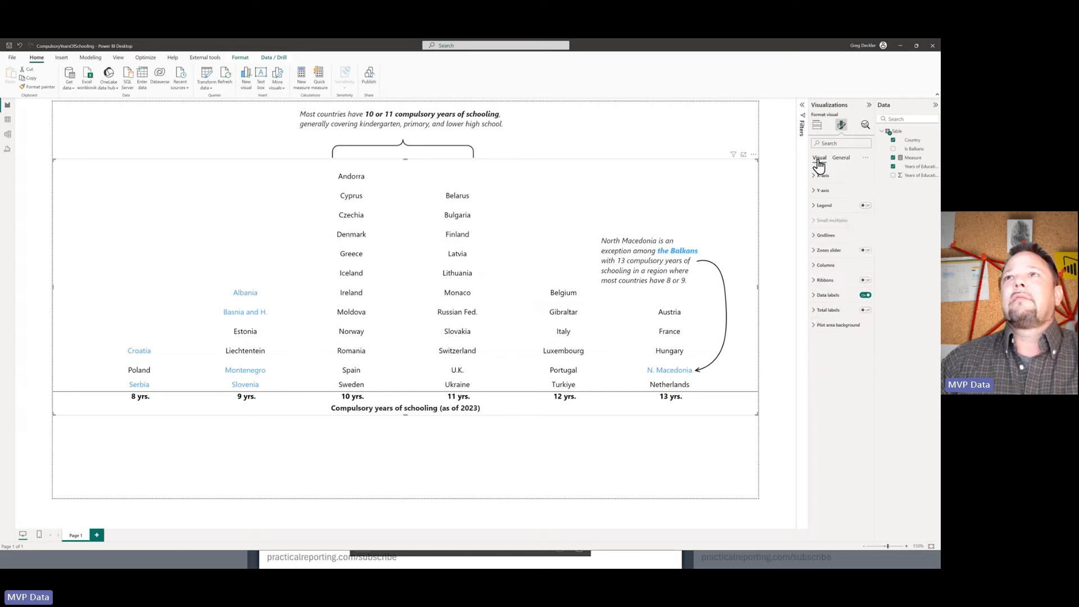
left_click(817, 175)
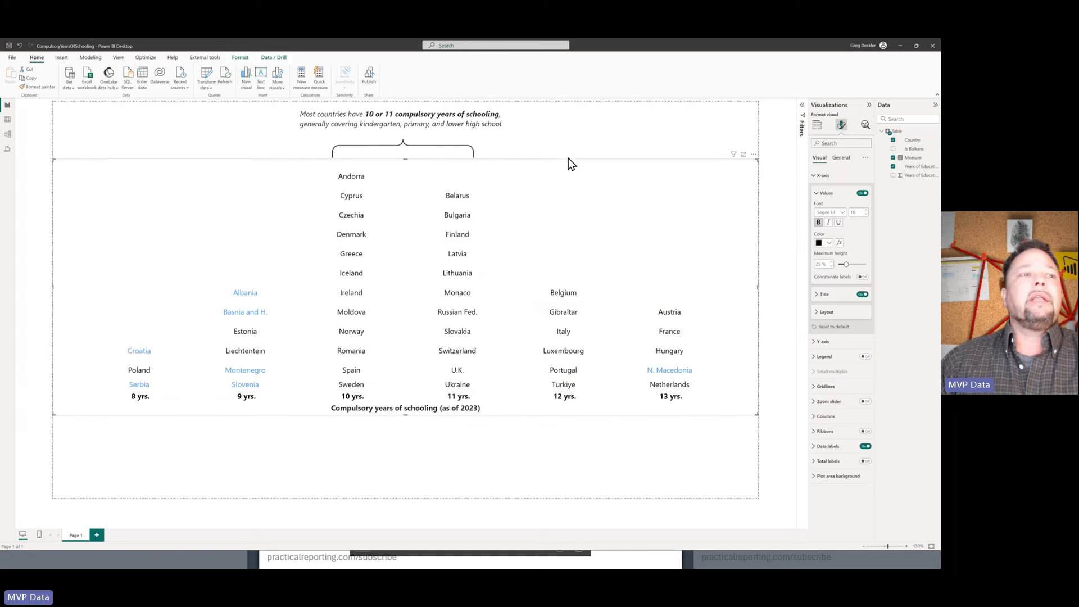
left_click(600, 139)
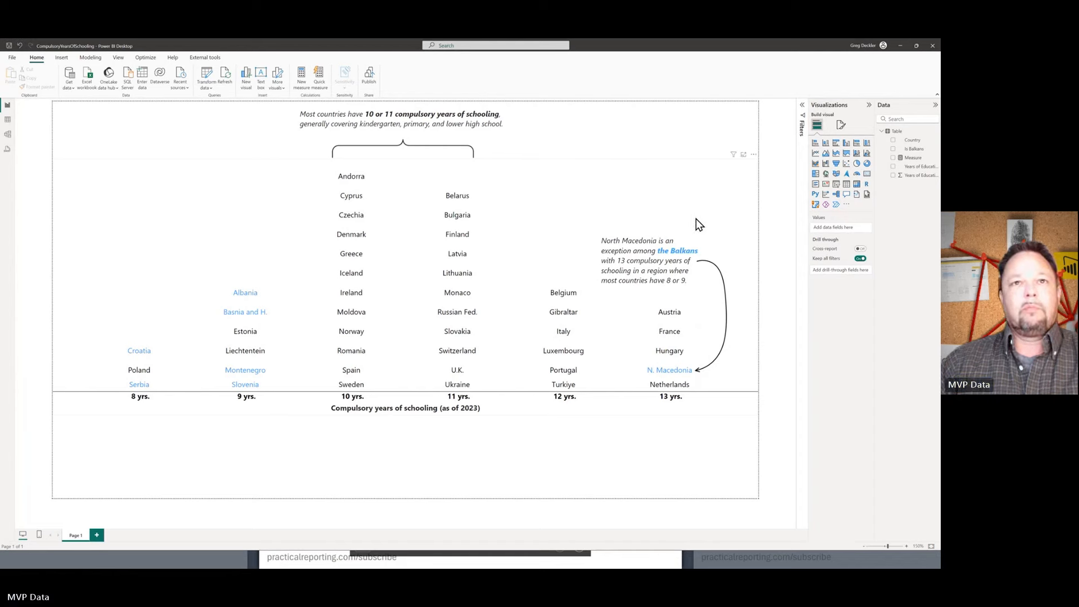
- Switch to the original Makeover version page to compare it with the recreated chart, and return to Power BI Desktop
key("alt")
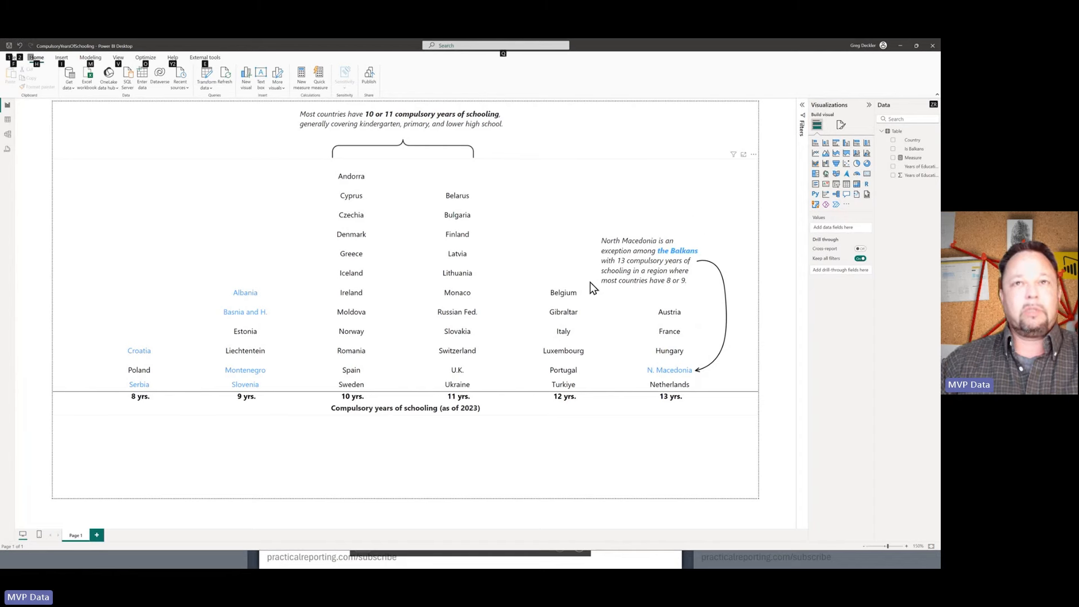
key("alt+Tab")
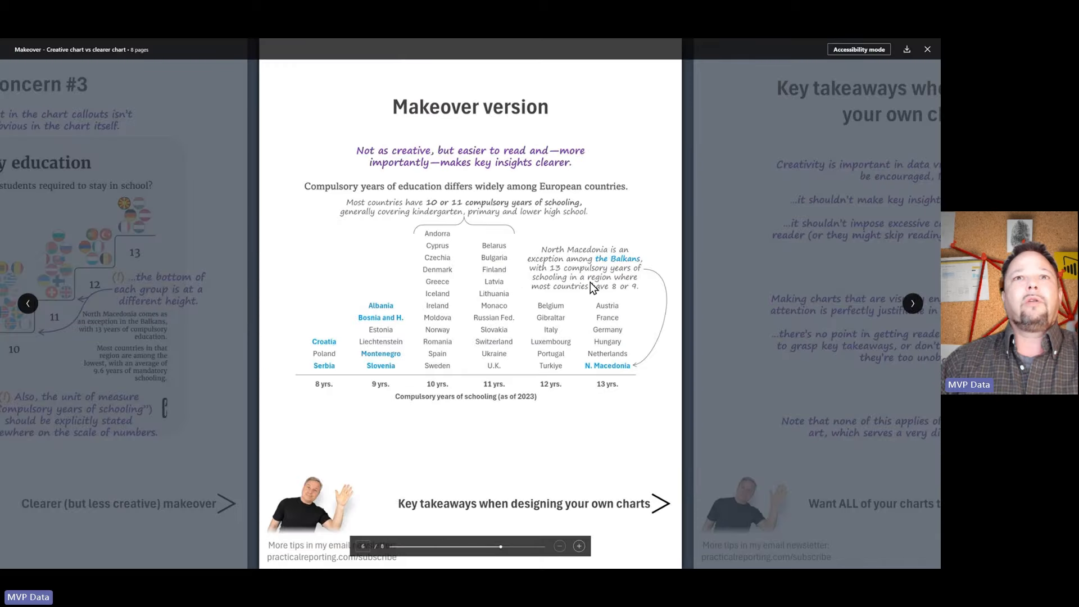
key("alt+Tab")
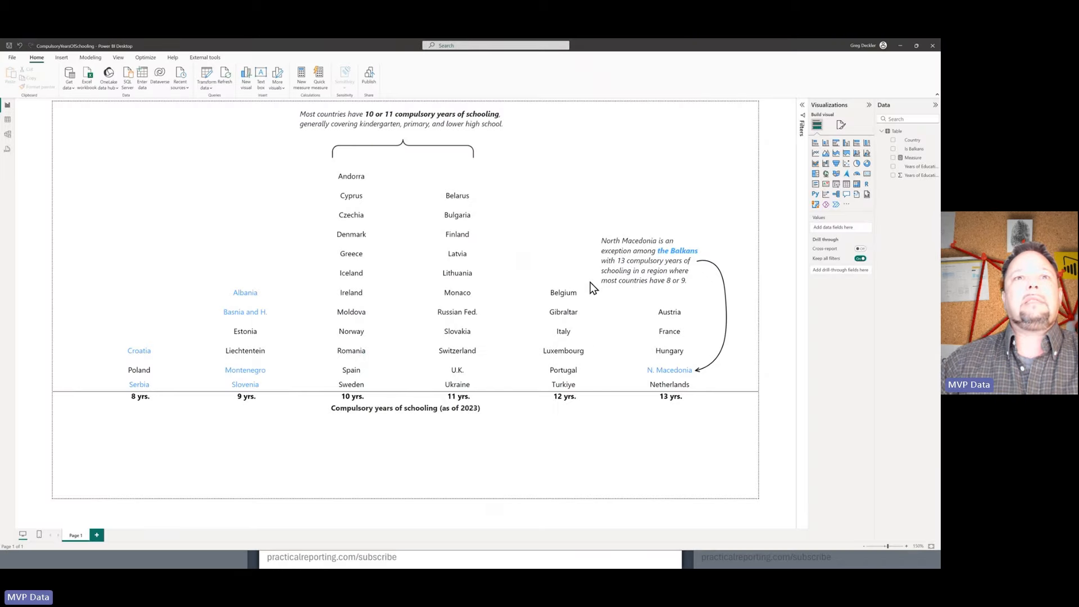